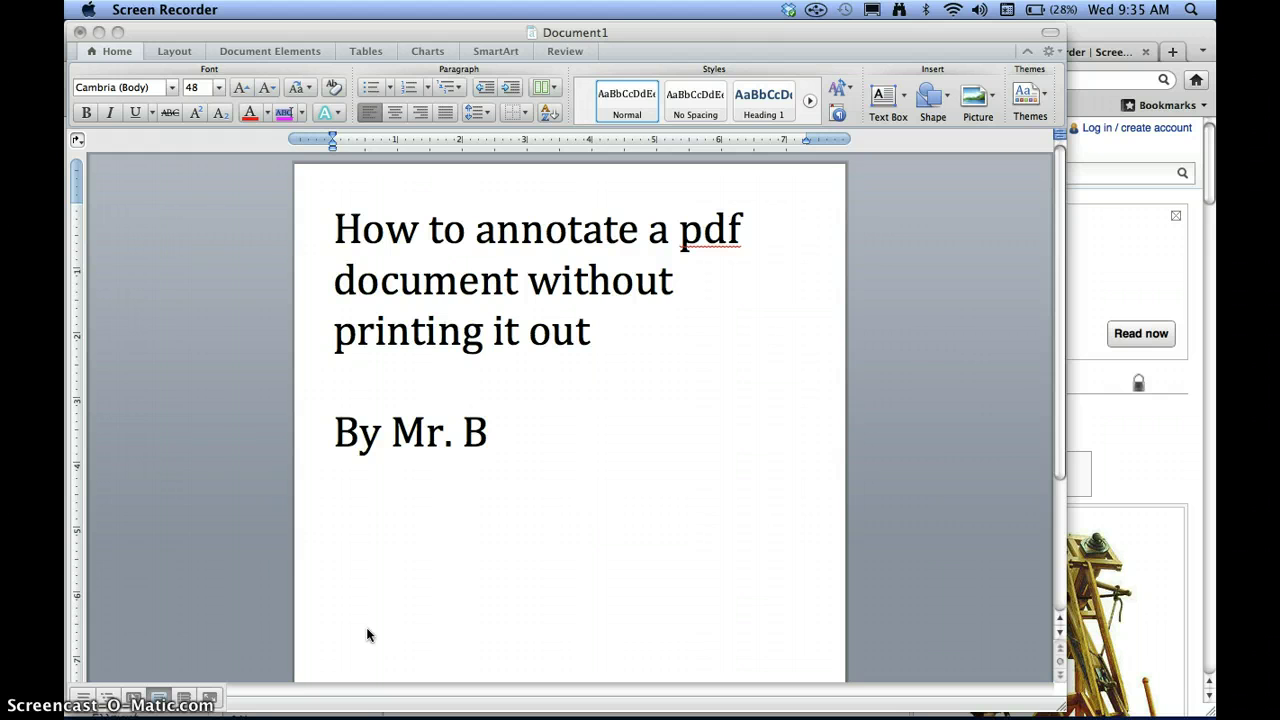
Switch to Firefox and scroll through the Catapult Wikipedia article and back to the top
{"action": "key", "text": "super+Tab"}
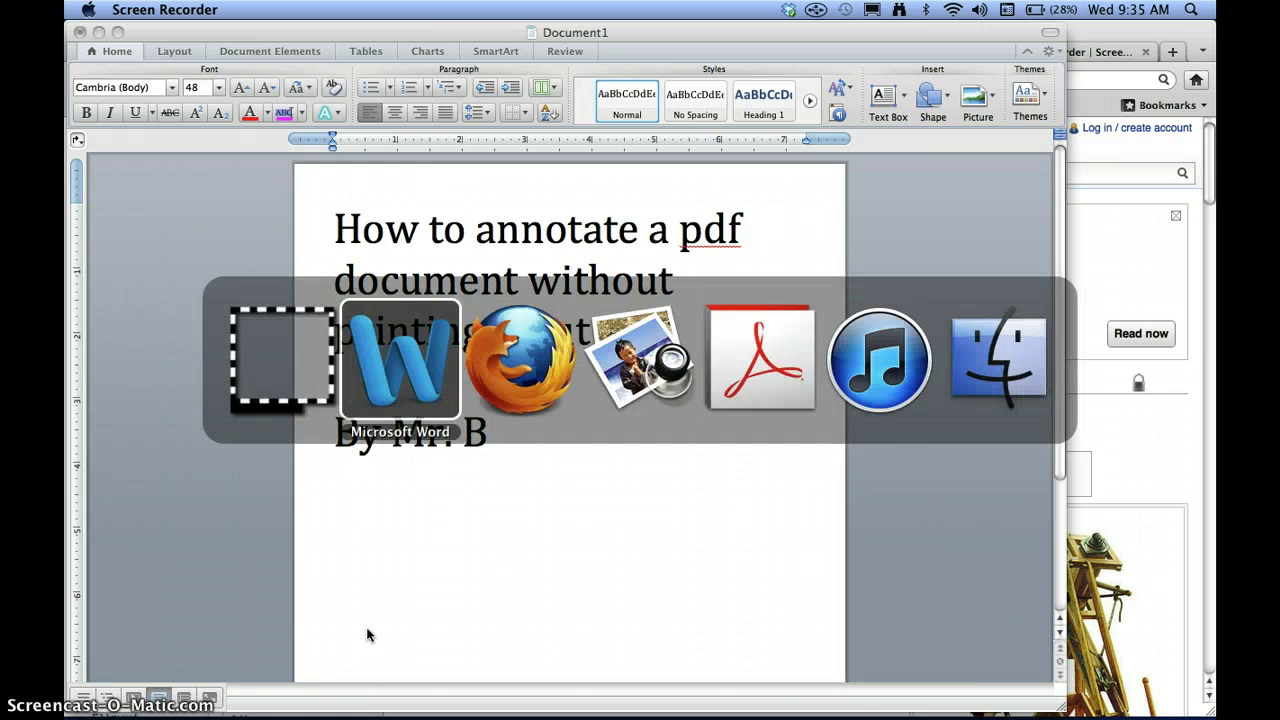
{"action": "key", "text": "super+Tab"}
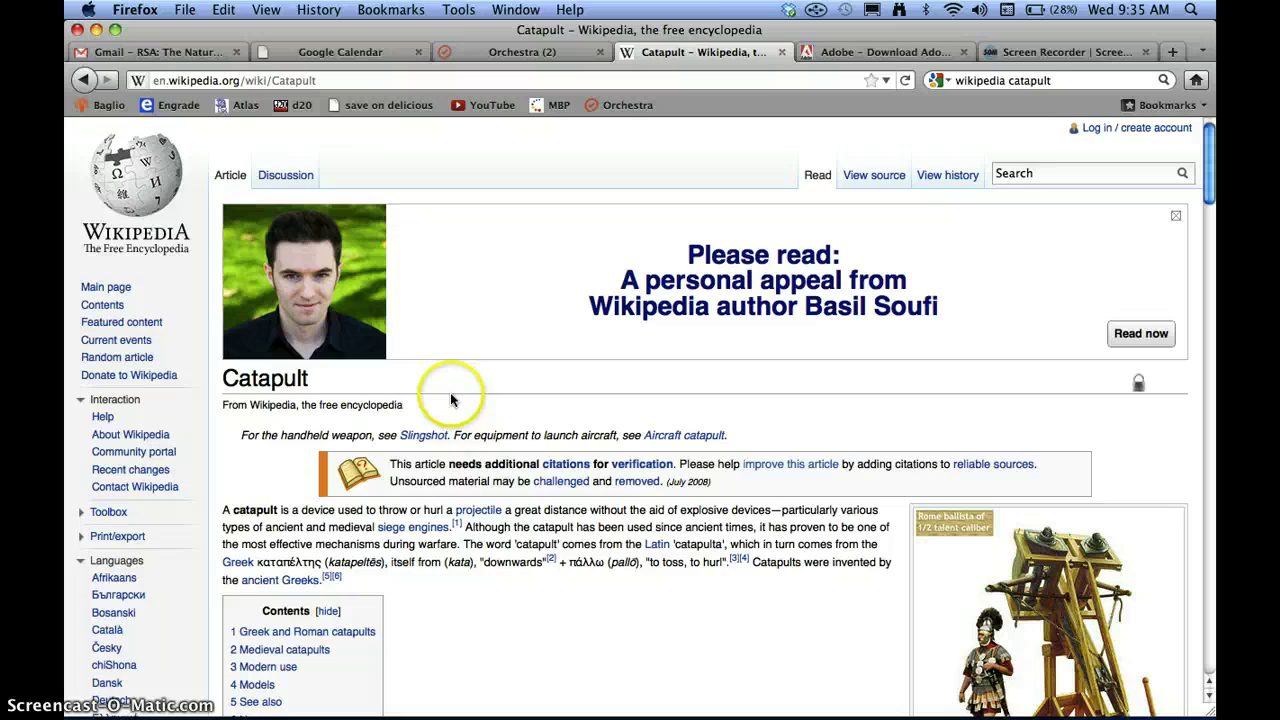
{"action": "scroll", "coordinate": [451, 395], "scroll_direction": "down", "scroll_amount": 4}
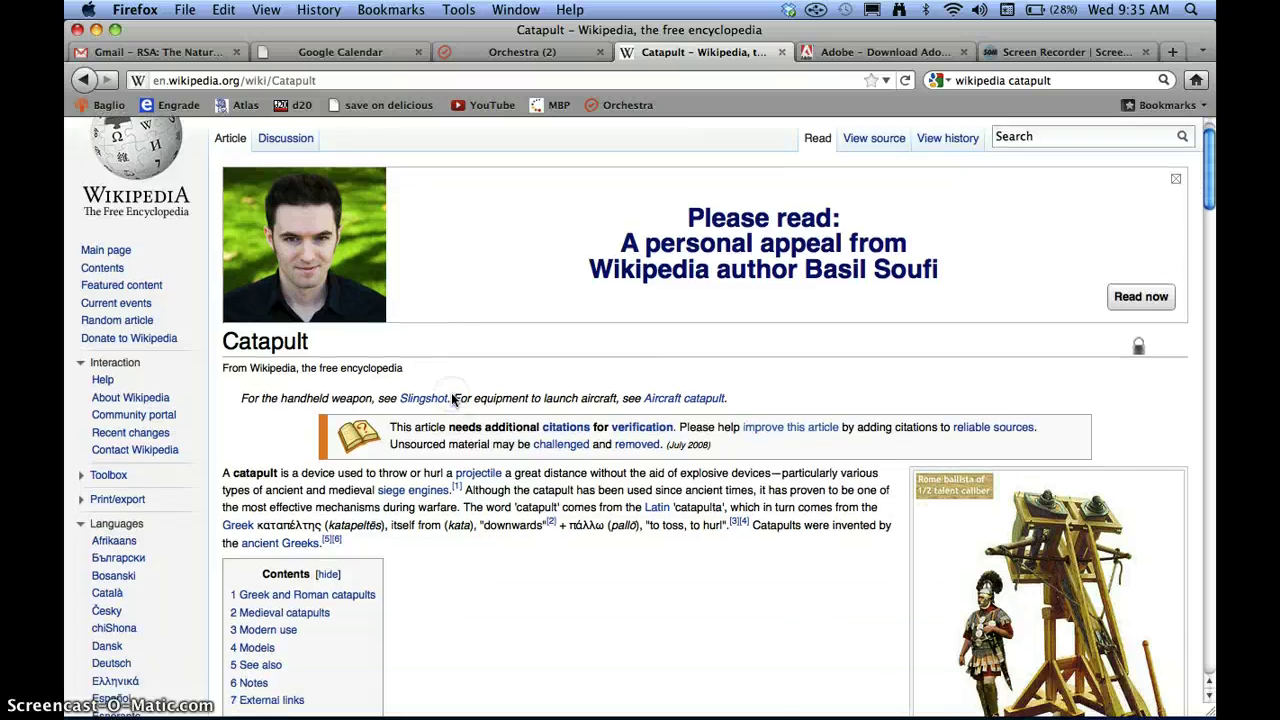
{"action": "scroll", "coordinate": [451, 400], "scroll_direction": "down", "scroll_amount": 20}
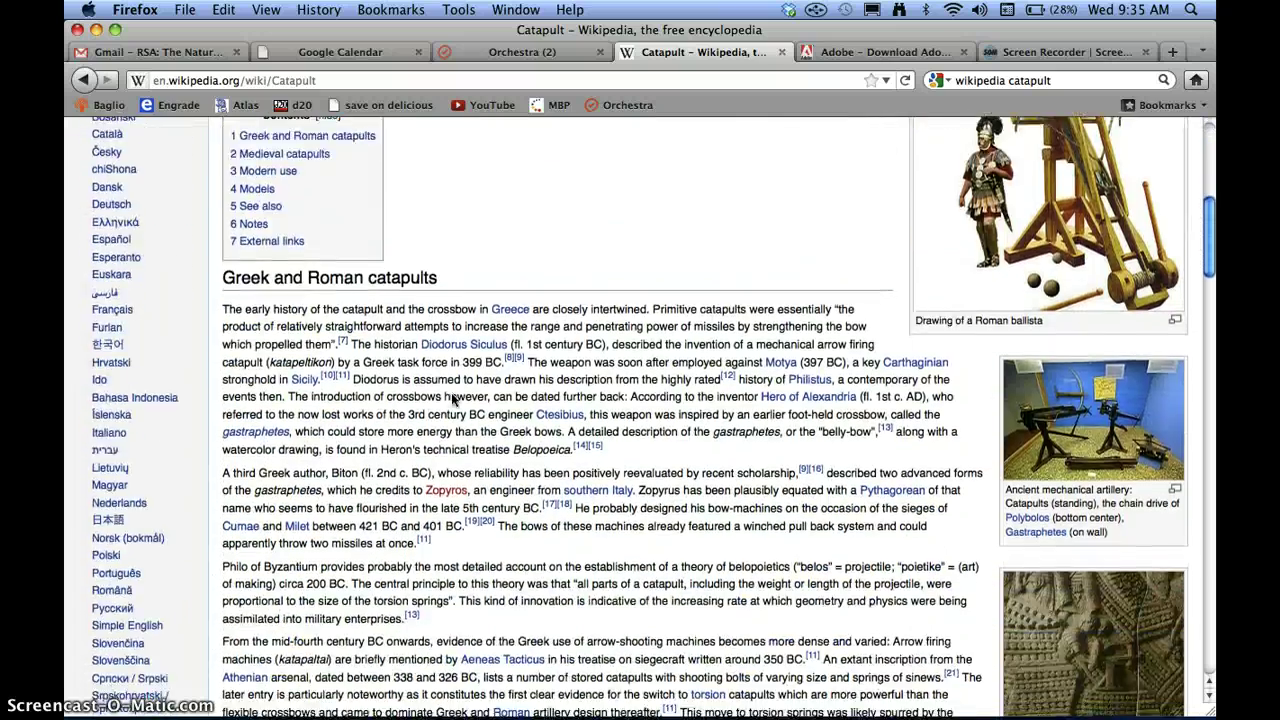
{"action": "scroll", "coordinate": [451, 400], "scroll_direction": "down", "scroll_amount": 15}
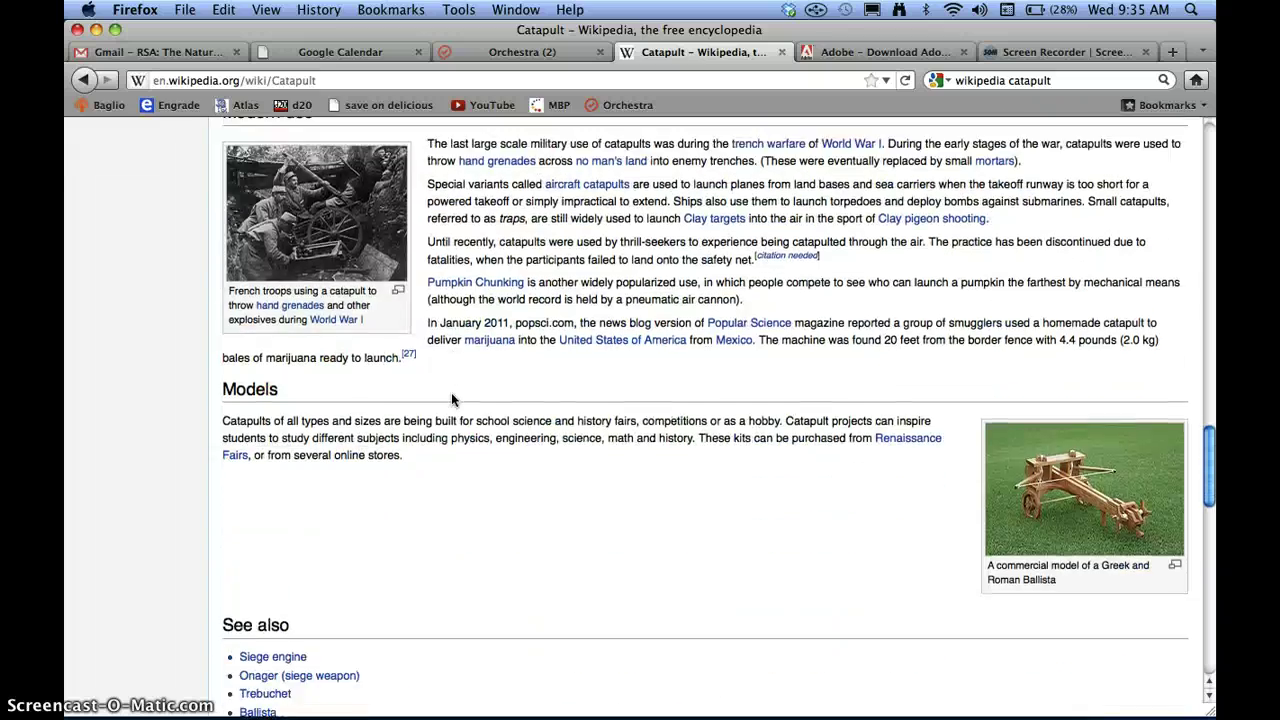
{"action": "scroll", "coordinate": [451, 400], "scroll_direction": "up", "scroll_amount": 12}
{"action": "scroll", "coordinate": [451, 397], "scroll_direction": "up", "scroll_amount": 20}
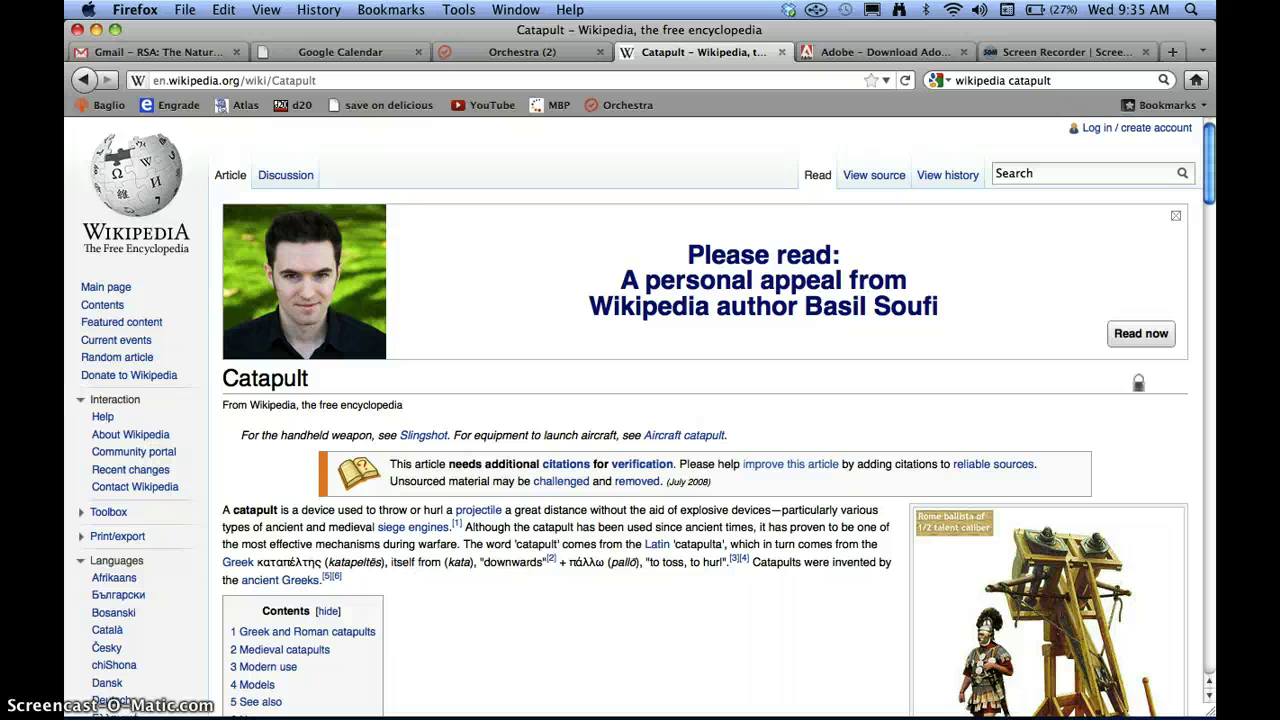
{"action": "left_click", "coordinate": [184, 10]}
Print the Catapult article with Save as PDF to the Desktop
{"action": "left_click", "coordinate": [184, 10]}
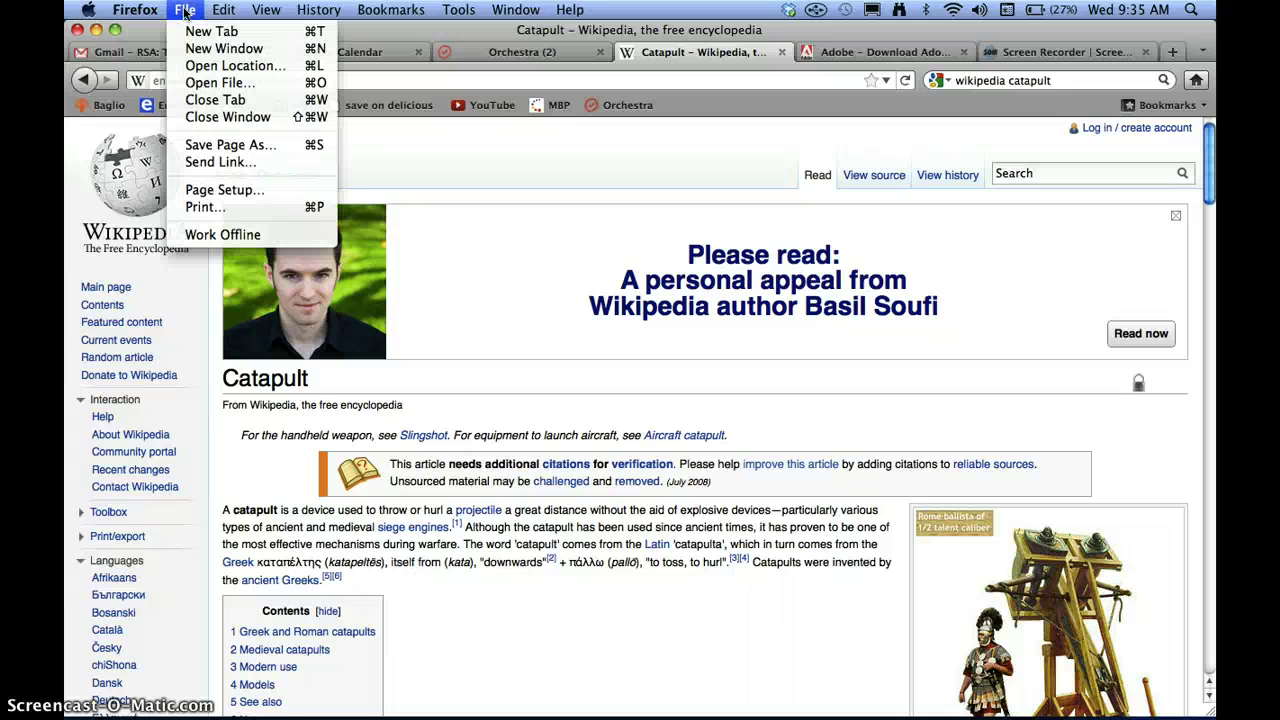
{"action": "left_click", "coordinate": [174, 207]}
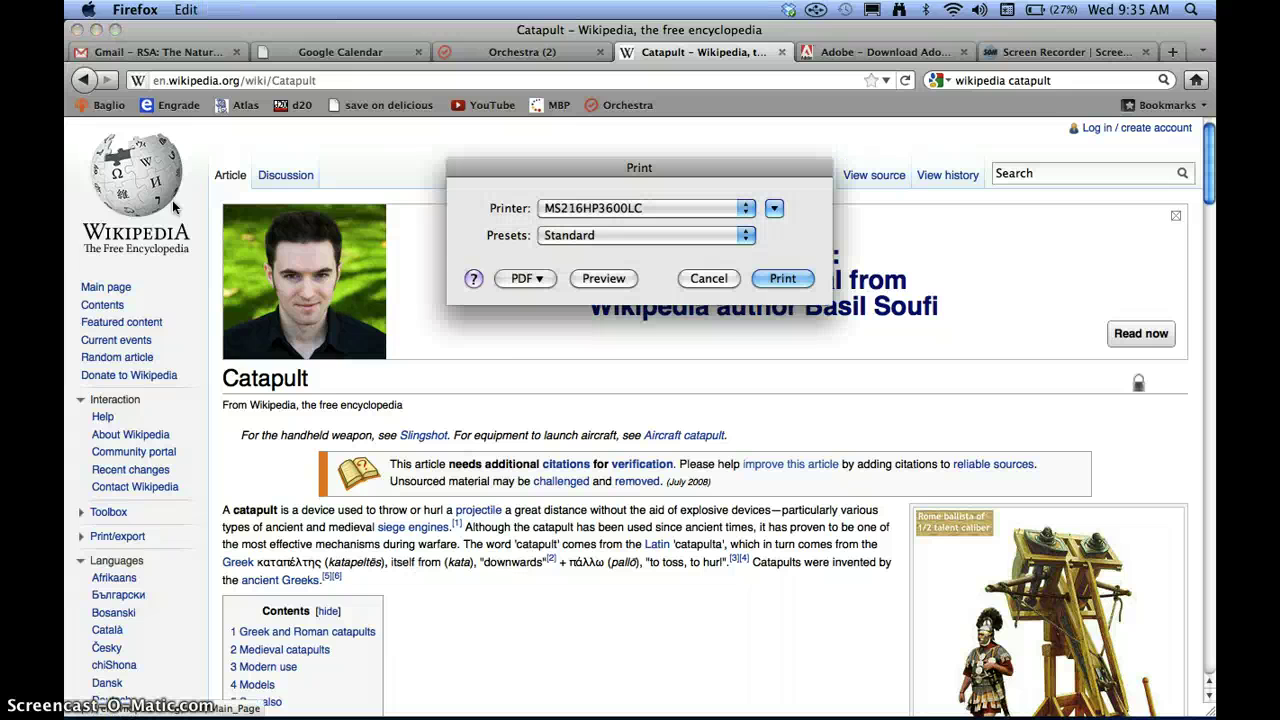
{"action": "left_click", "coordinate": [535, 283]}
{"action": "left_click", "coordinate": [543, 300]}
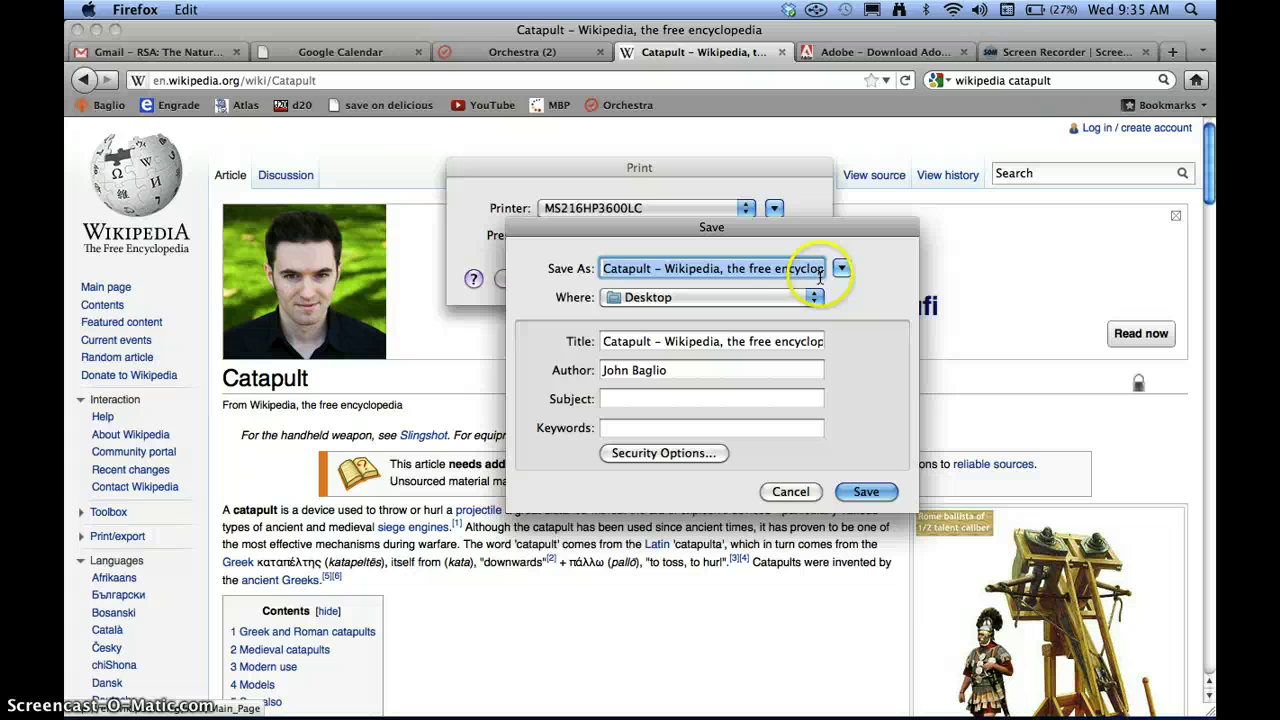
{"action": "left_click", "coordinate": [862, 491]}
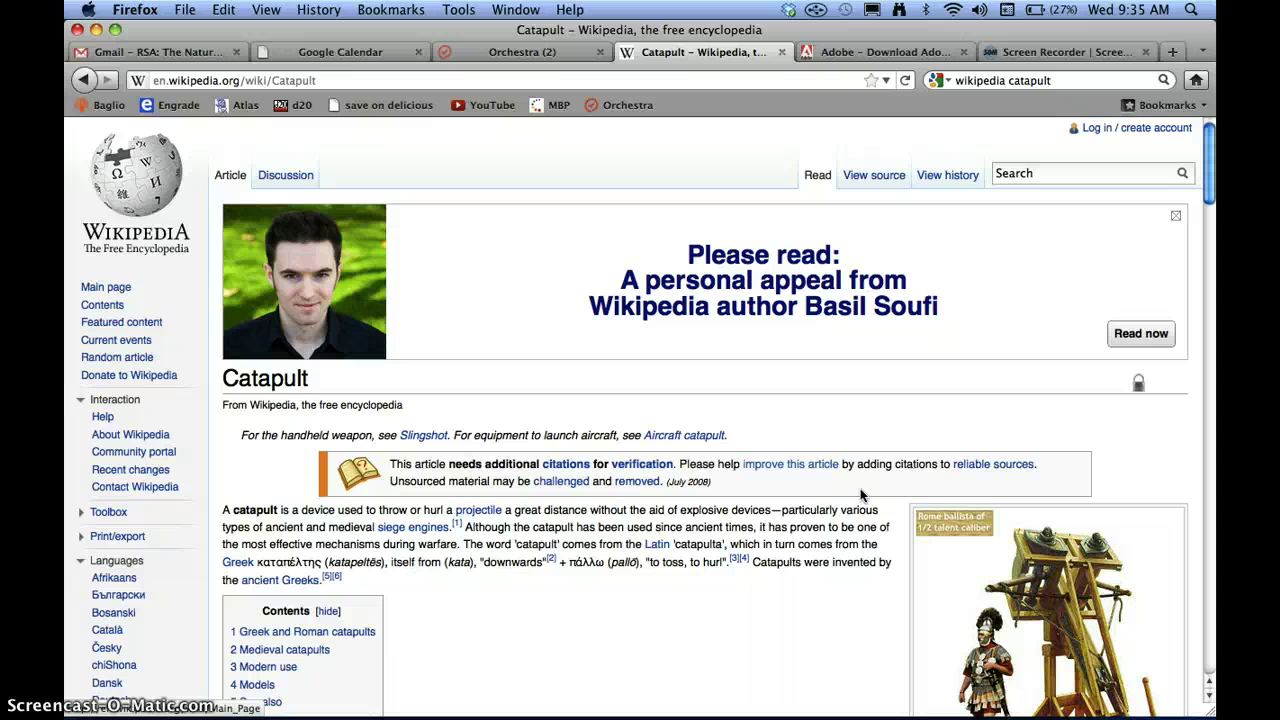
Switch to Preview and scroll through the six-page Catapult PDF back to page 1
{"action": "key", "text": "super+Tab"}
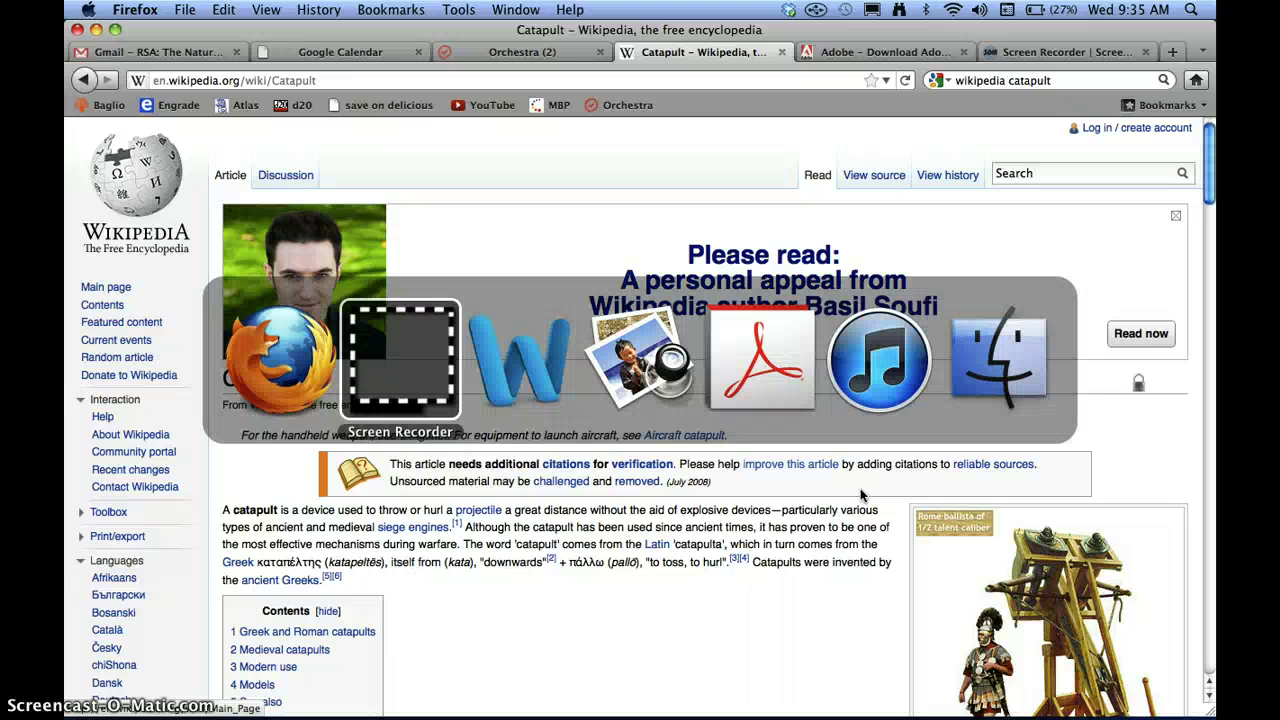
{"action": "key", "text": "super+Tab"}
{"action": "key", "text": "super+Tab"}
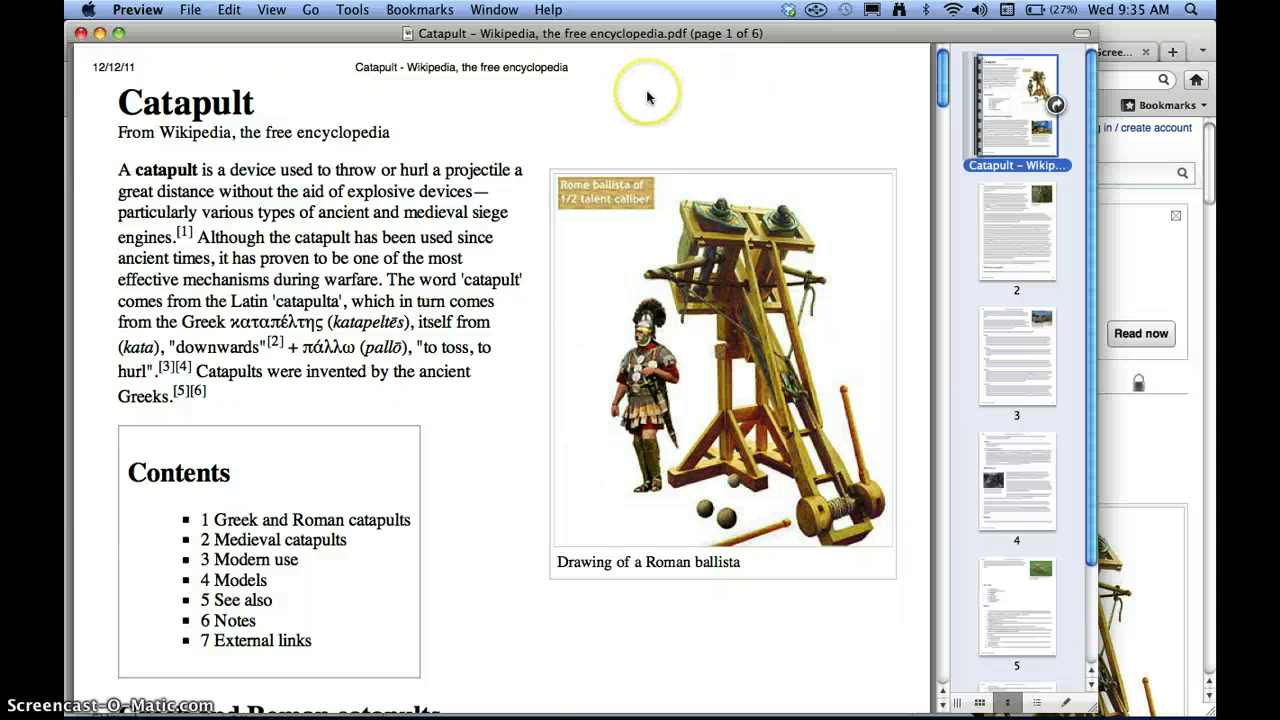
{"action": "scroll", "coordinate": [358, 250], "scroll_direction": "down", "scroll_amount": 15}
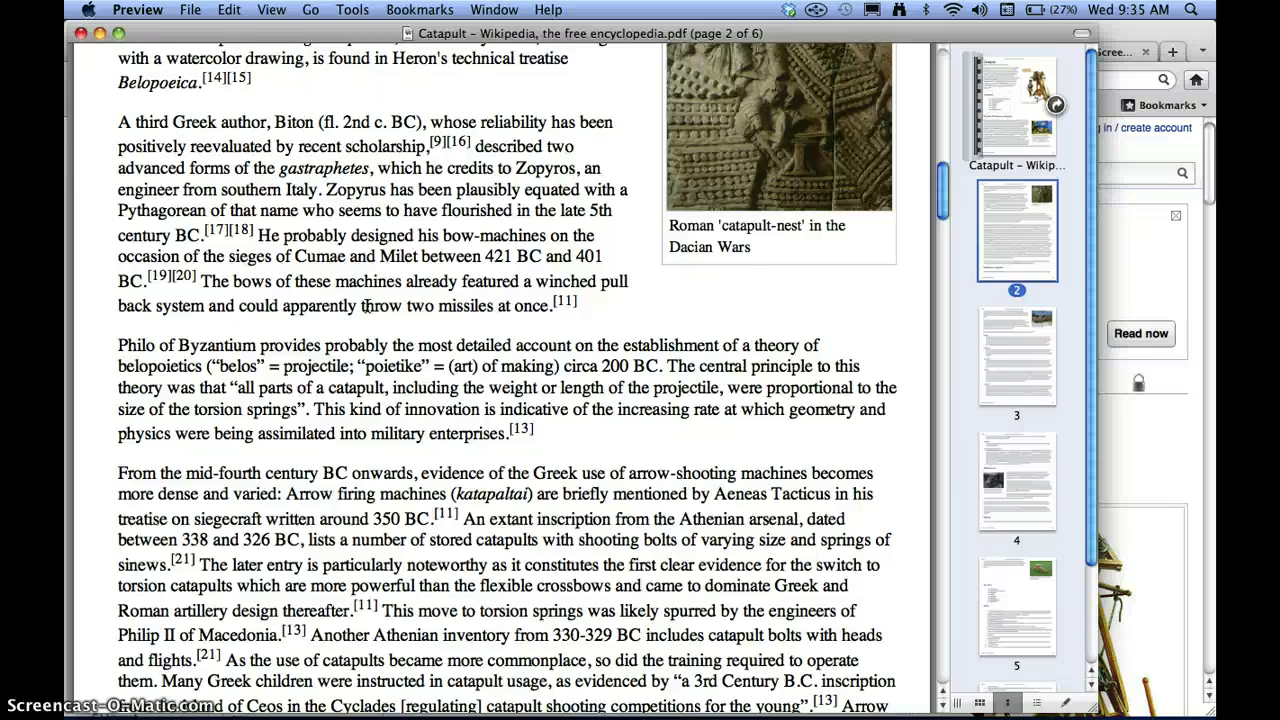
{"action": "scroll", "coordinate": [366, 305], "scroll_direction": "down", "scroll_amount": 20}
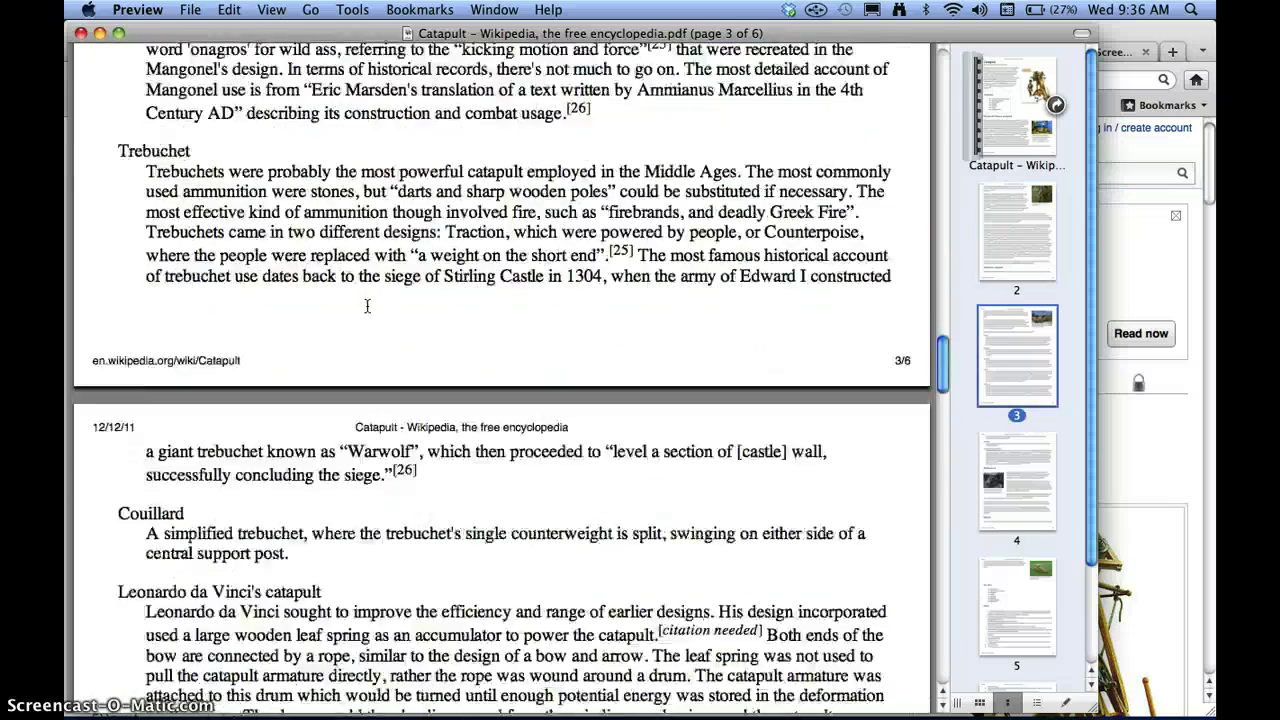
{"action": "scroll", "coordinate": [367, 305], "scroll_direction": "up", "scroll_amount": 20}
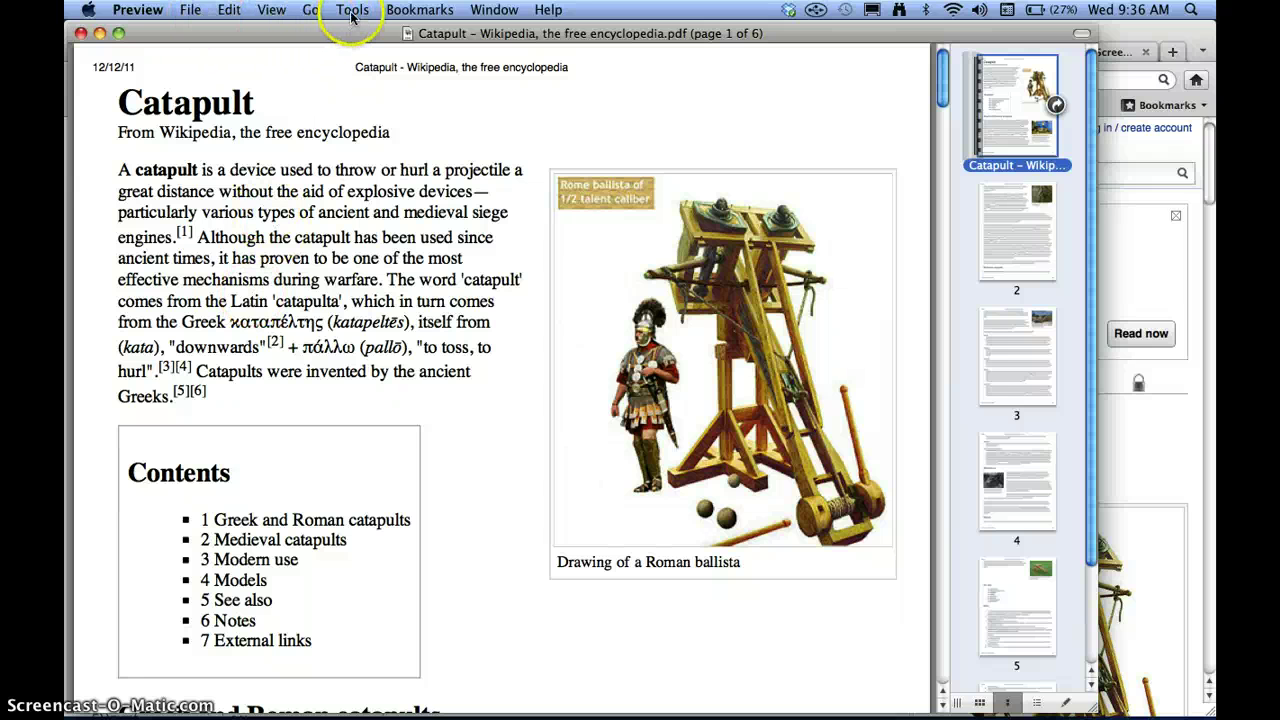
{"action": "left_click", "coordinate": [268, 12]}
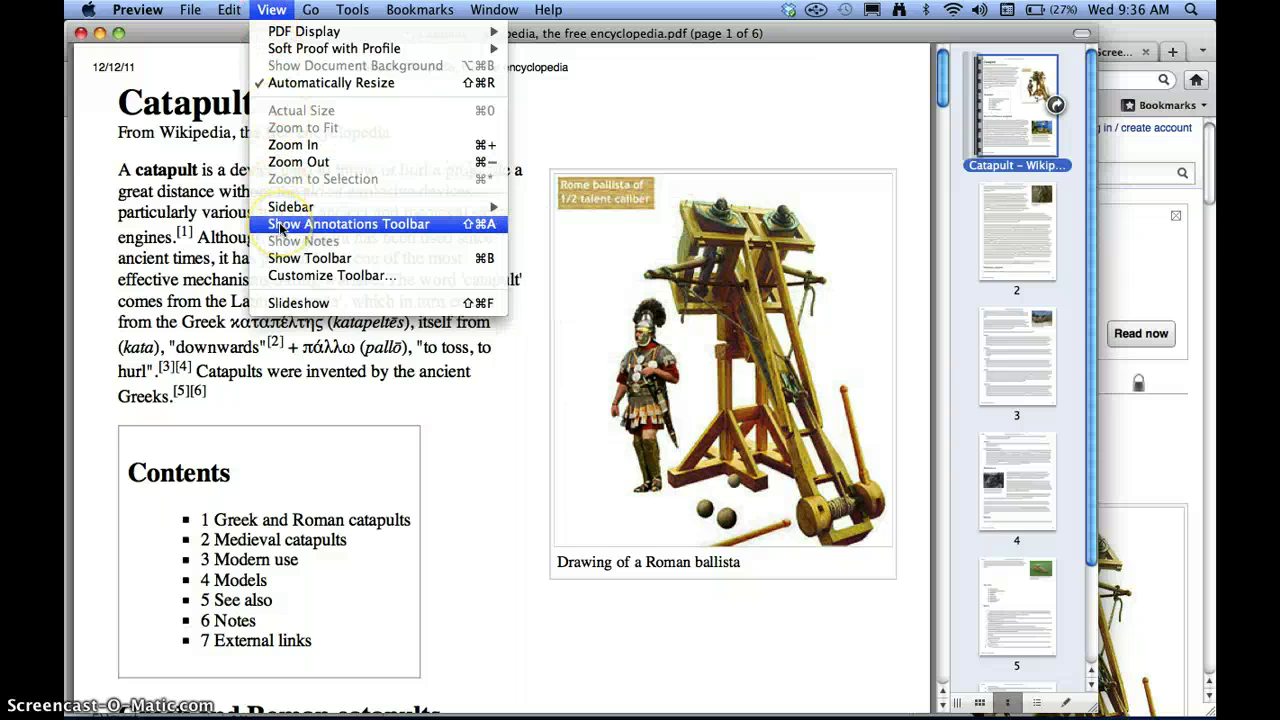
Show the Annotations Toolbar and point out its Highlight, Arrow and Rectangle tools
{"action": "left_click", "coordinate": [430, 228]}
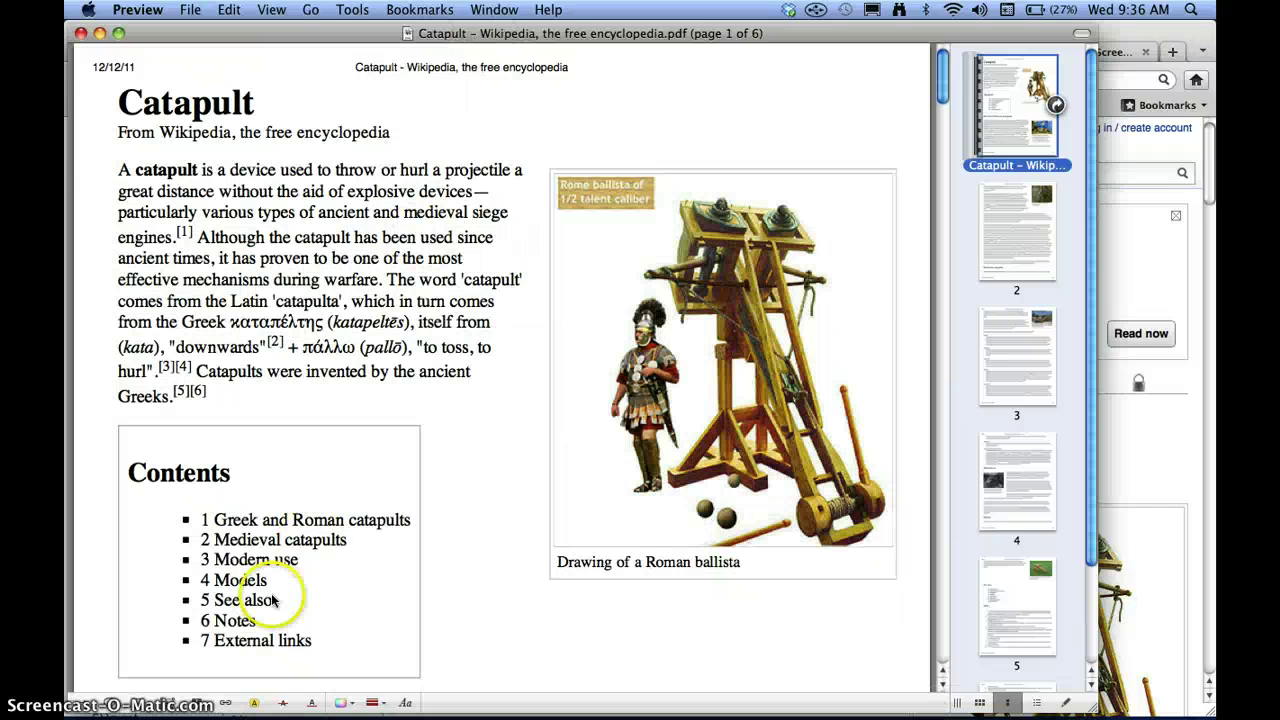
{"action": "left_click", "coordinate": [255, 703]}
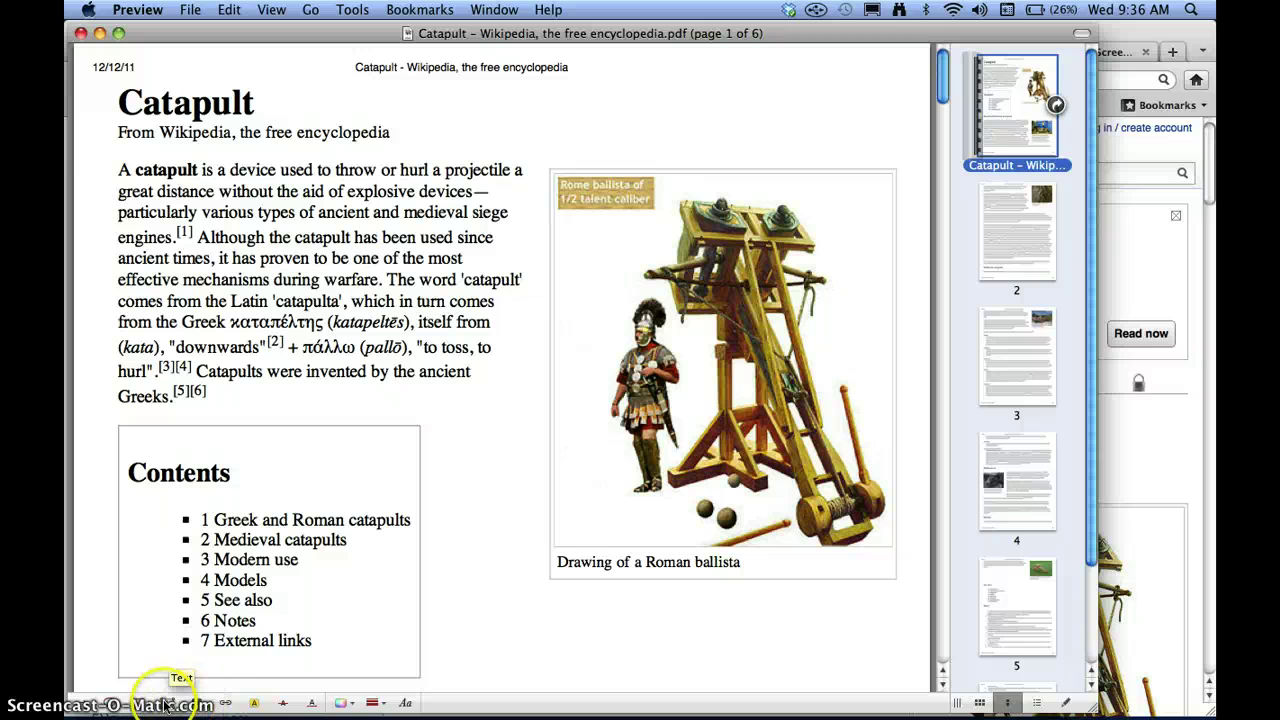
{"action": "left_click", "coordinate": [88, 703]}
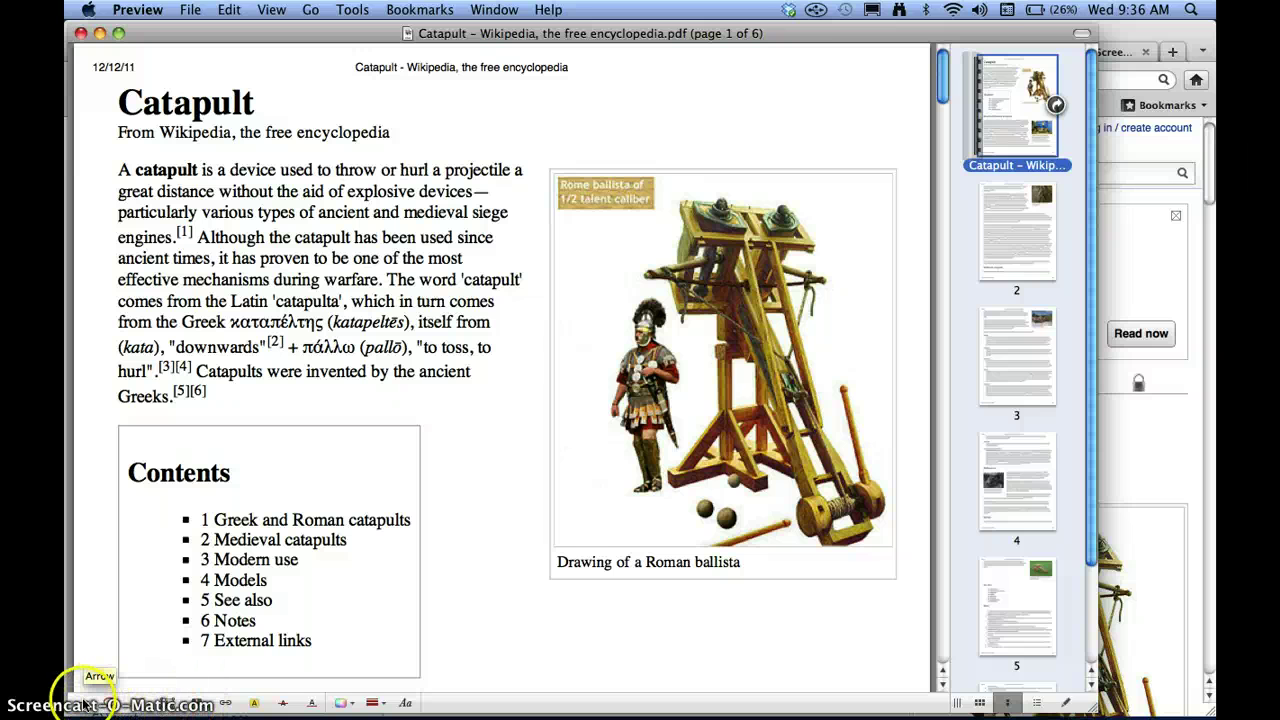
{"action": "left_click", "coordinate": [142, 705]}
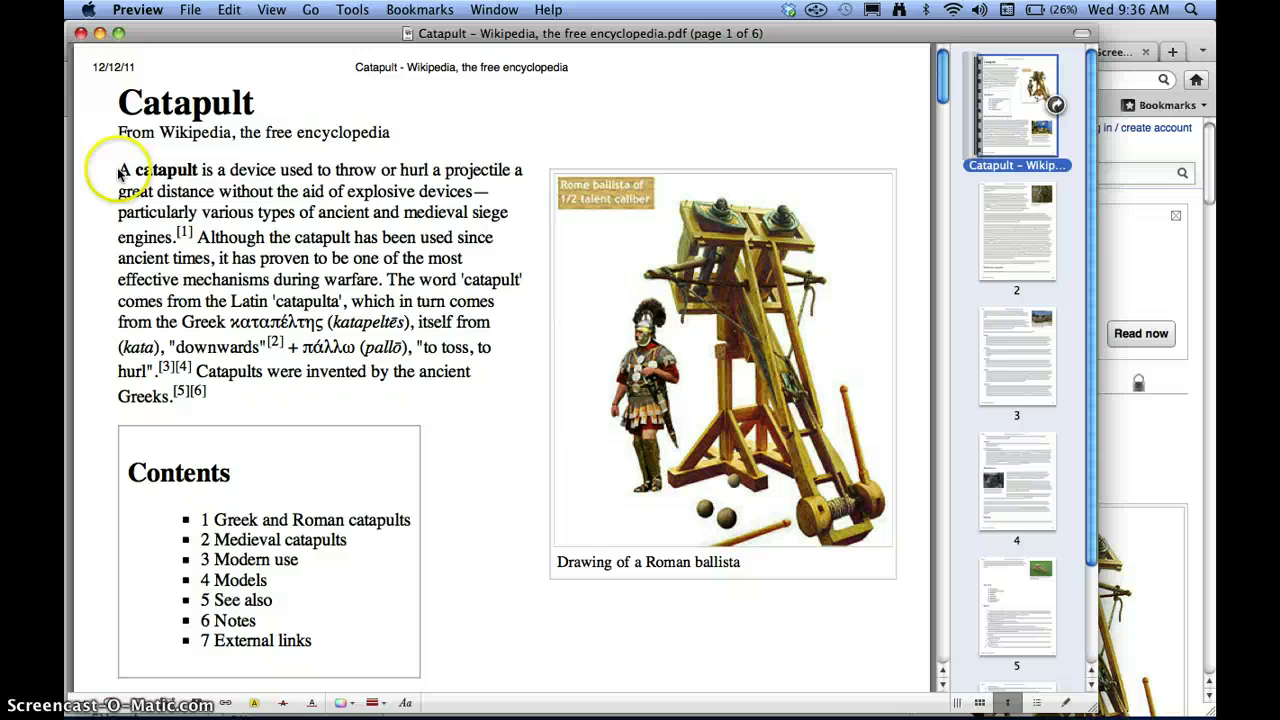
Highlight the article's opening sentence, through 'ancient and medieval siege engines', in yellow
{"action": "left_click", "coordinate": [253, 703]}
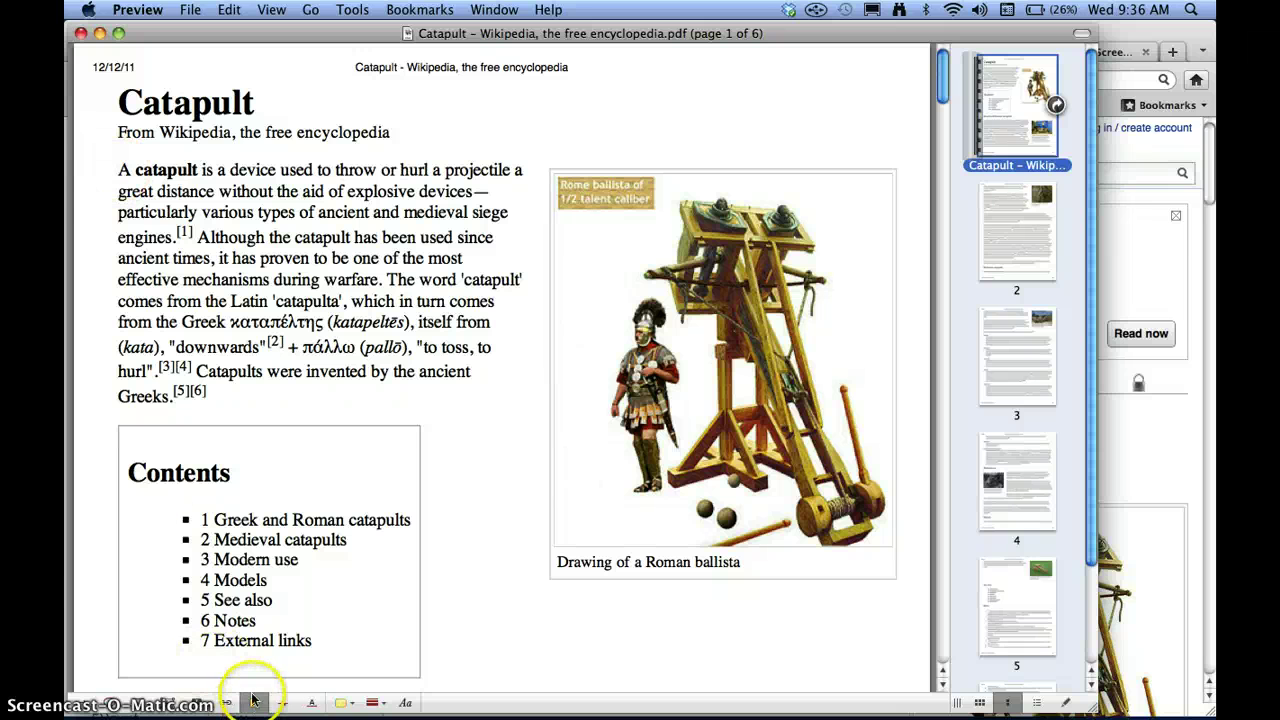
{"action": "mouse_move", "coordinate": [114, 168]}
{"action": "left_mouse_down"}
{"action": "mouse_move", "coordinate": [366, 216]}
{"action": "mouse_move", "coordinate": [195, 236]}
{"action": "left_mouse_up"}
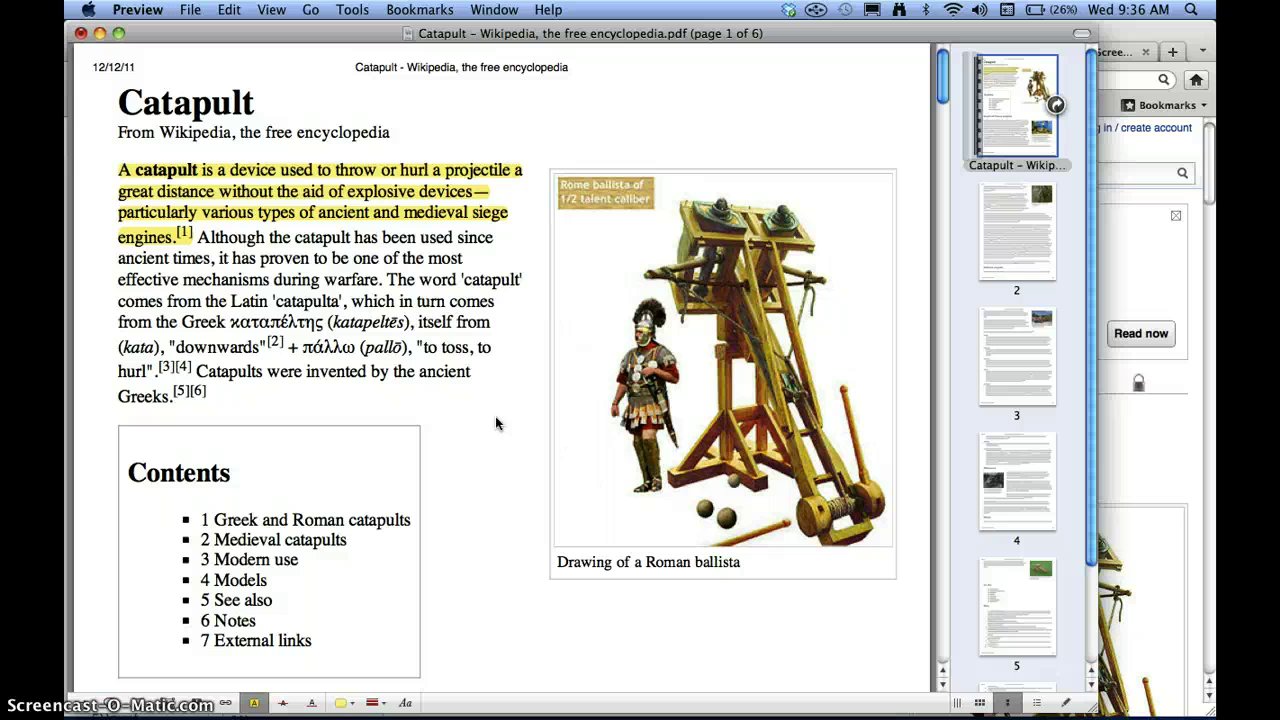
{"action": "left_click", "coordinate": [467, 527]}
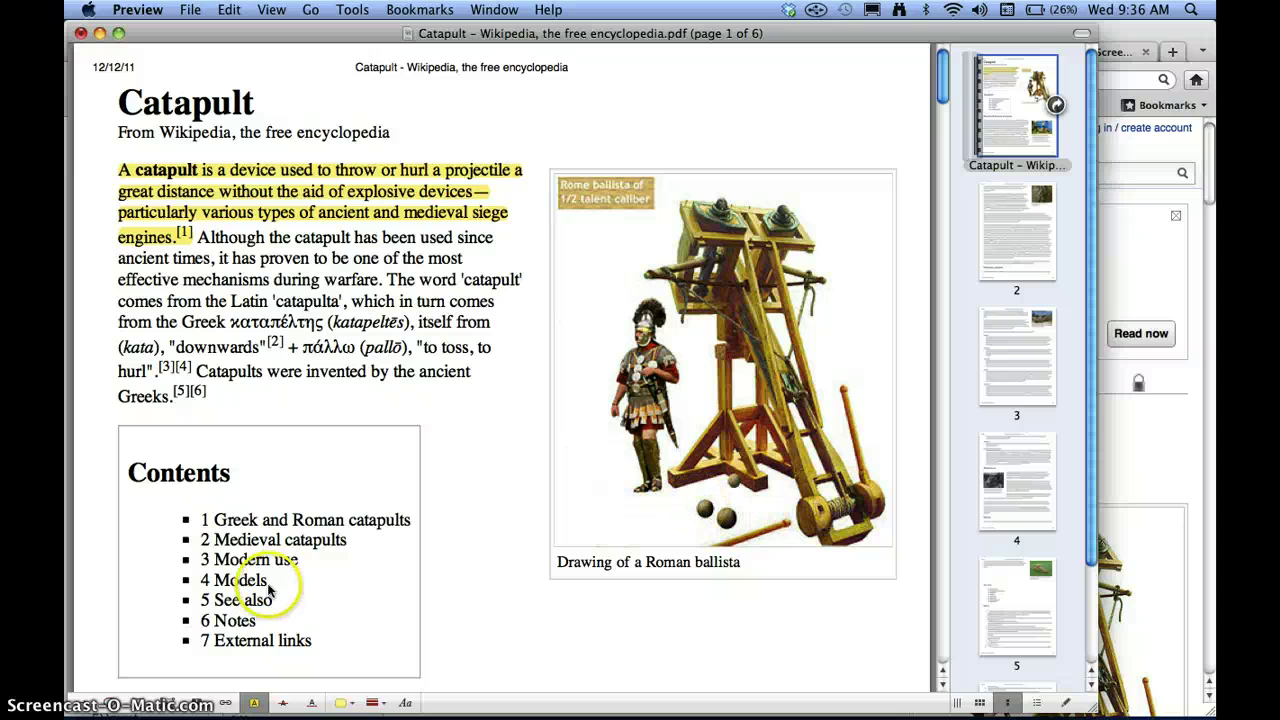
Zoom out and add a margin note beside the Greek and Roman catapults section
{"action": "left_click", "coordinate": [203, 704]}
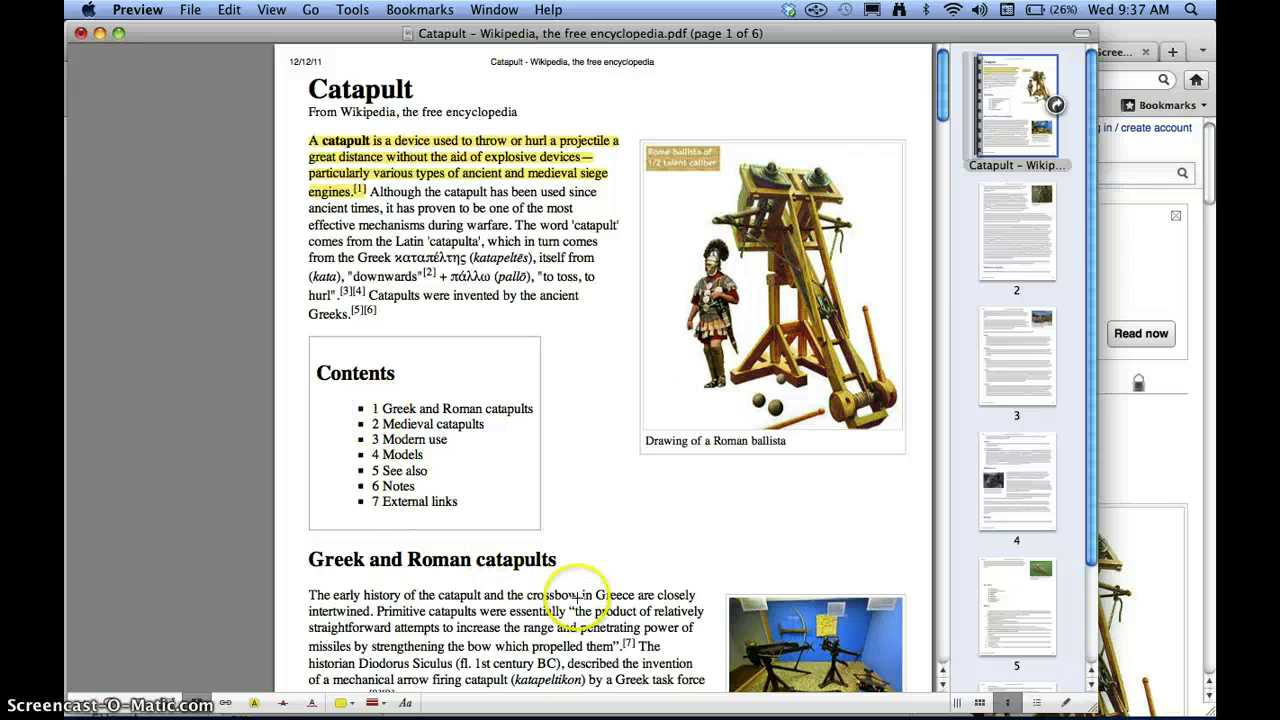
{"action": "mouse_move", "coordinate": [578, 597]}
{"action": "left_mouse_down"}
{"action": "mouse_move", "coordinate": [616, 537]}
{"action": "mouse_move", "coordinate": [560, 588]}
{"action": "left_mouse_up"}
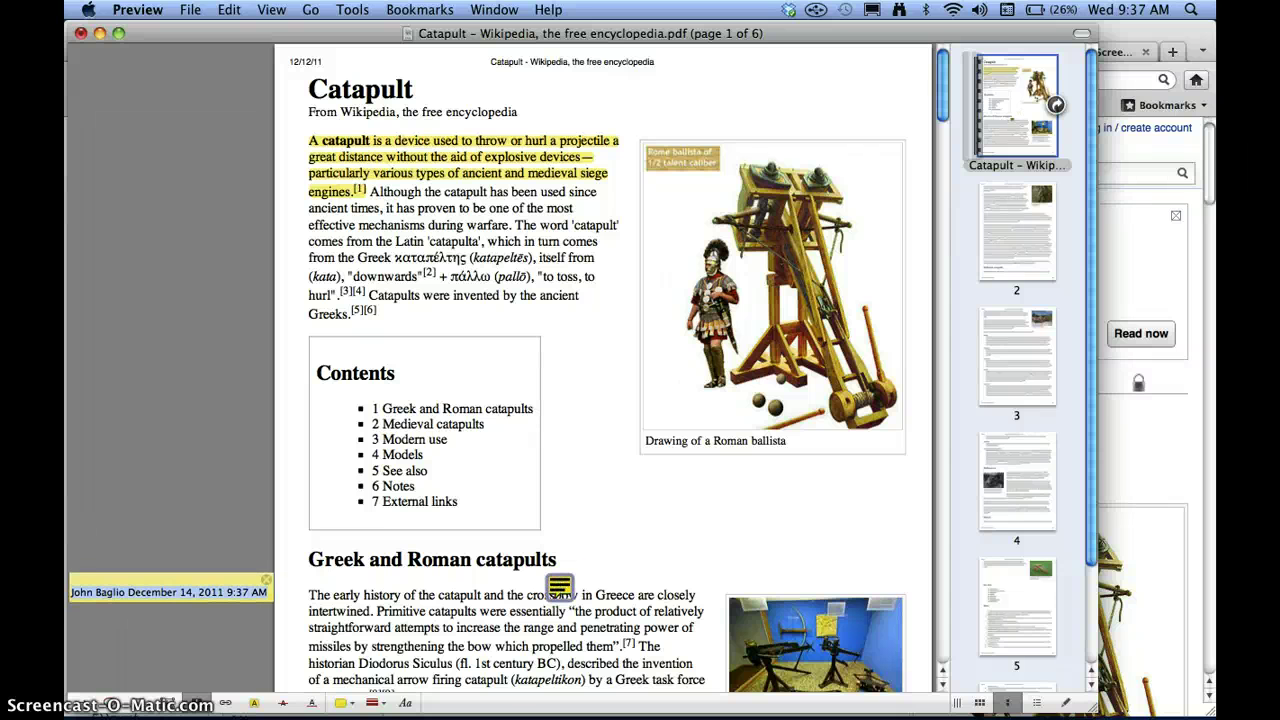
{"action": "left_click", "coordinate": [110, 591]}
Write 'I didn't know that crossbows were really the first catapults!' in the note, fixing 'reall'
{"action": "double_click", "coordinate": [117, 592]}
{"action": "type", "text": "I"}
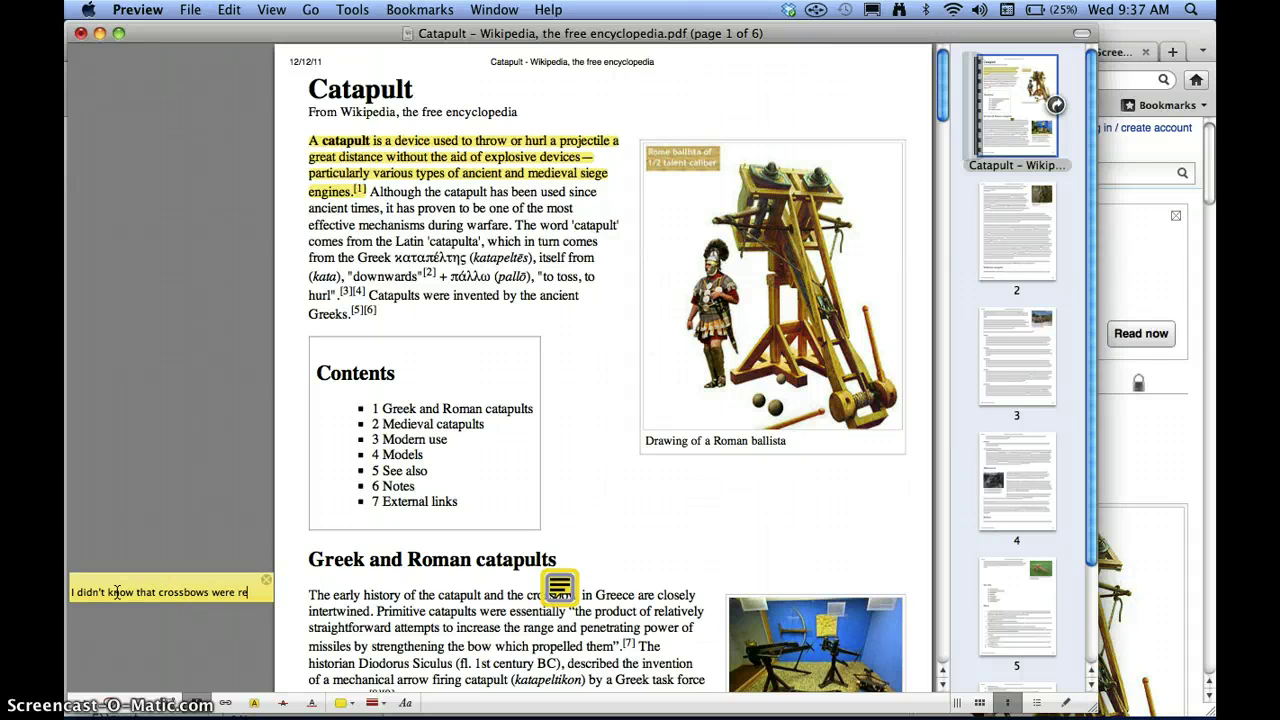
{"action": "type", "text": "the first catapults!"}
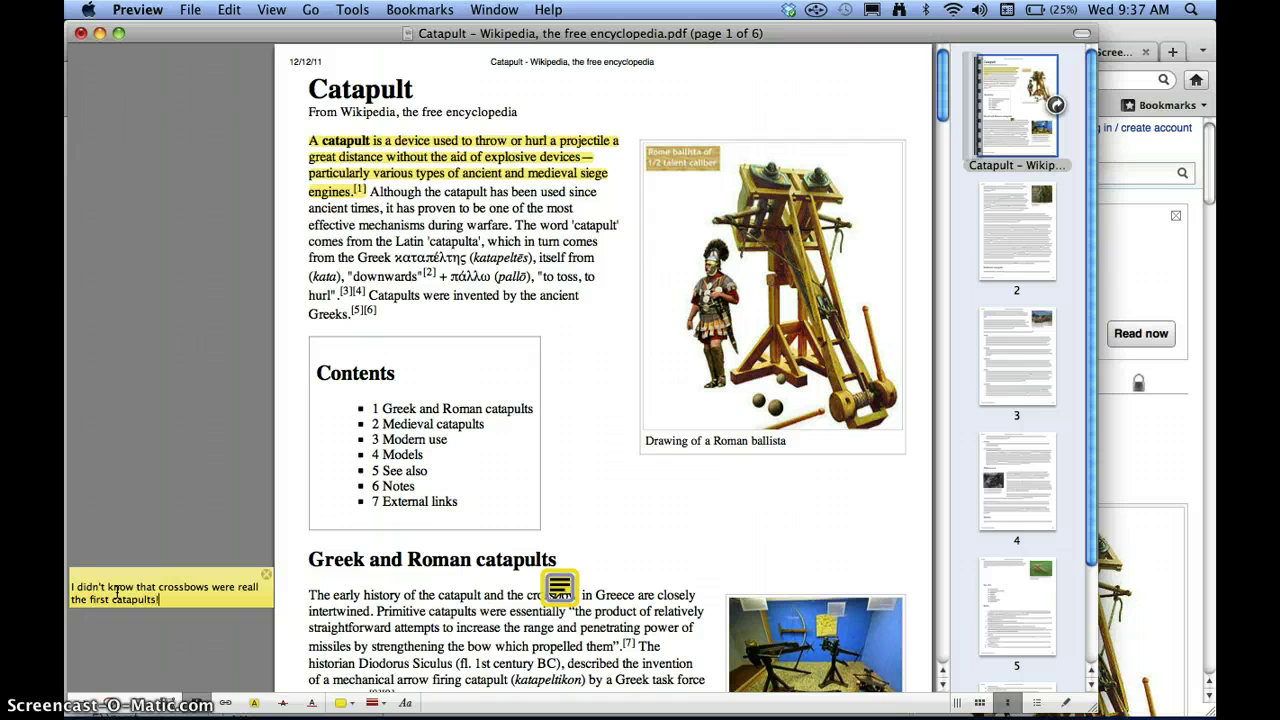
{"action": "left_click", "coordinate": [259, 587]}
{"action": "type", "text": "y"}
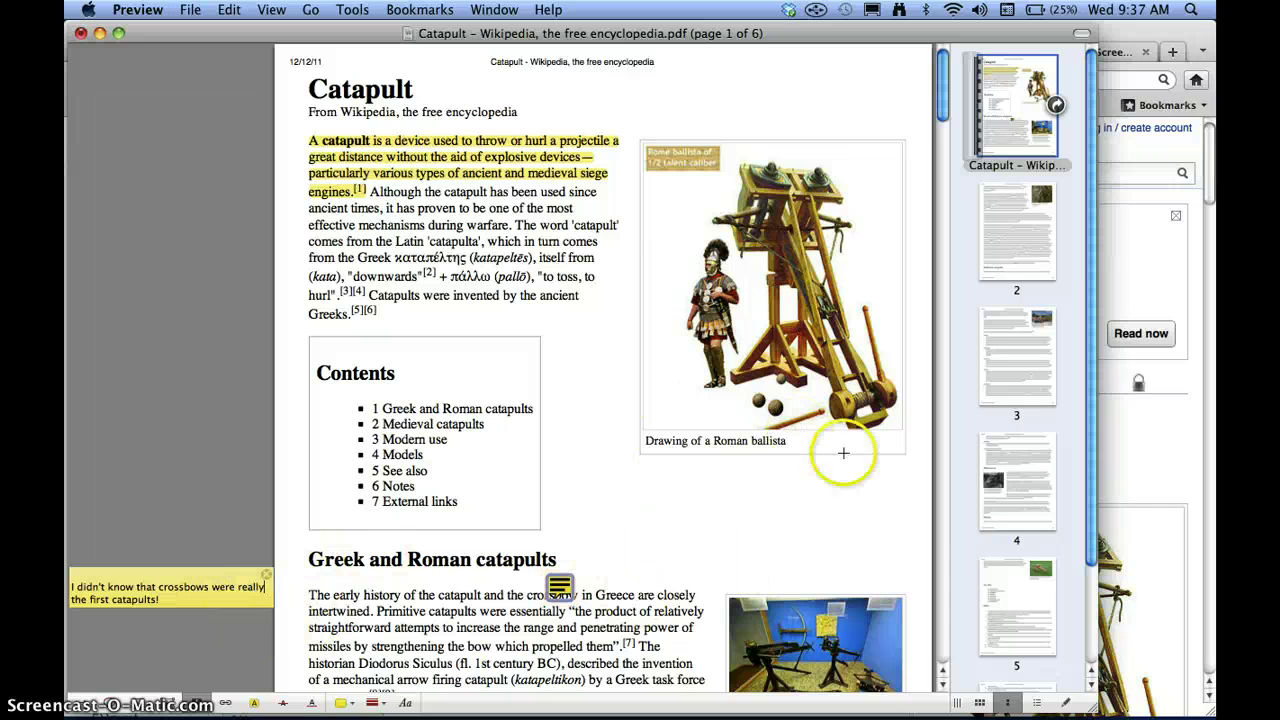
Draw a red arrow pointing at the ballista's stone balls
{"action": "left_click", "coordinate": [666, 637]}
{"action": "left_click", "coordinate": [90, 705]}
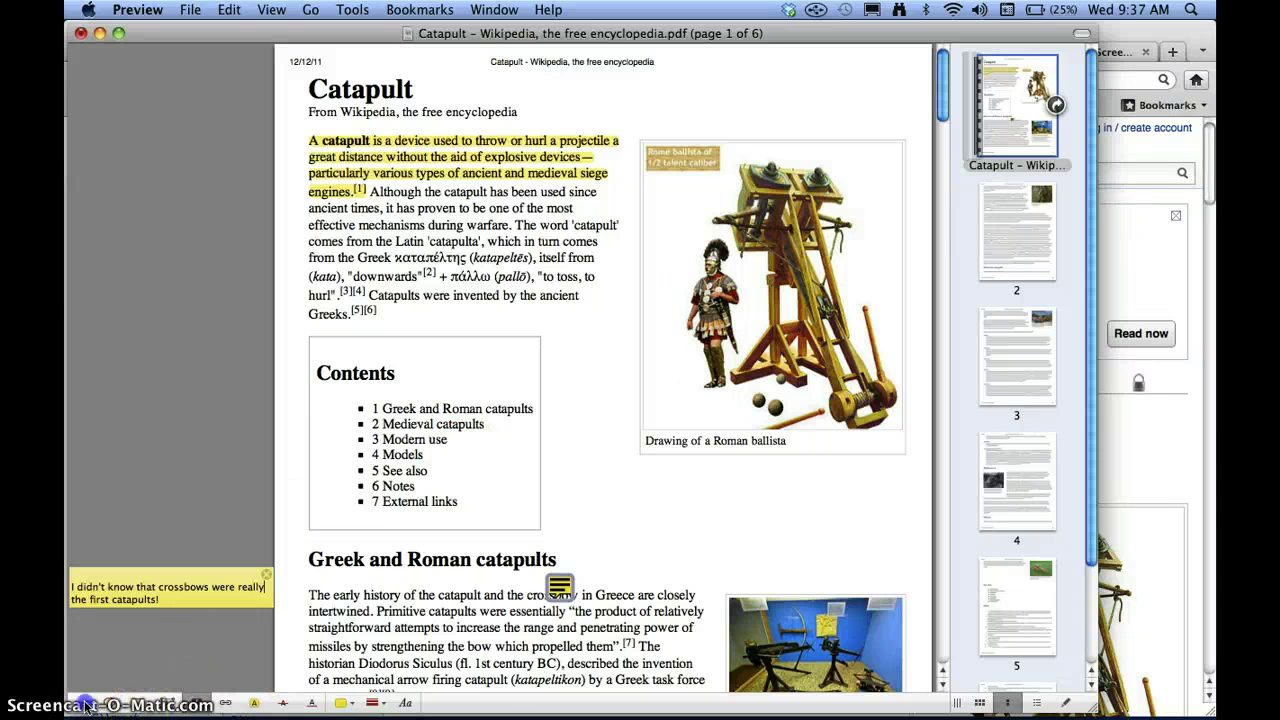
{"action": "left_click_drag", "start_coordinate": [719, 498], "coordinate": [770, 412]}
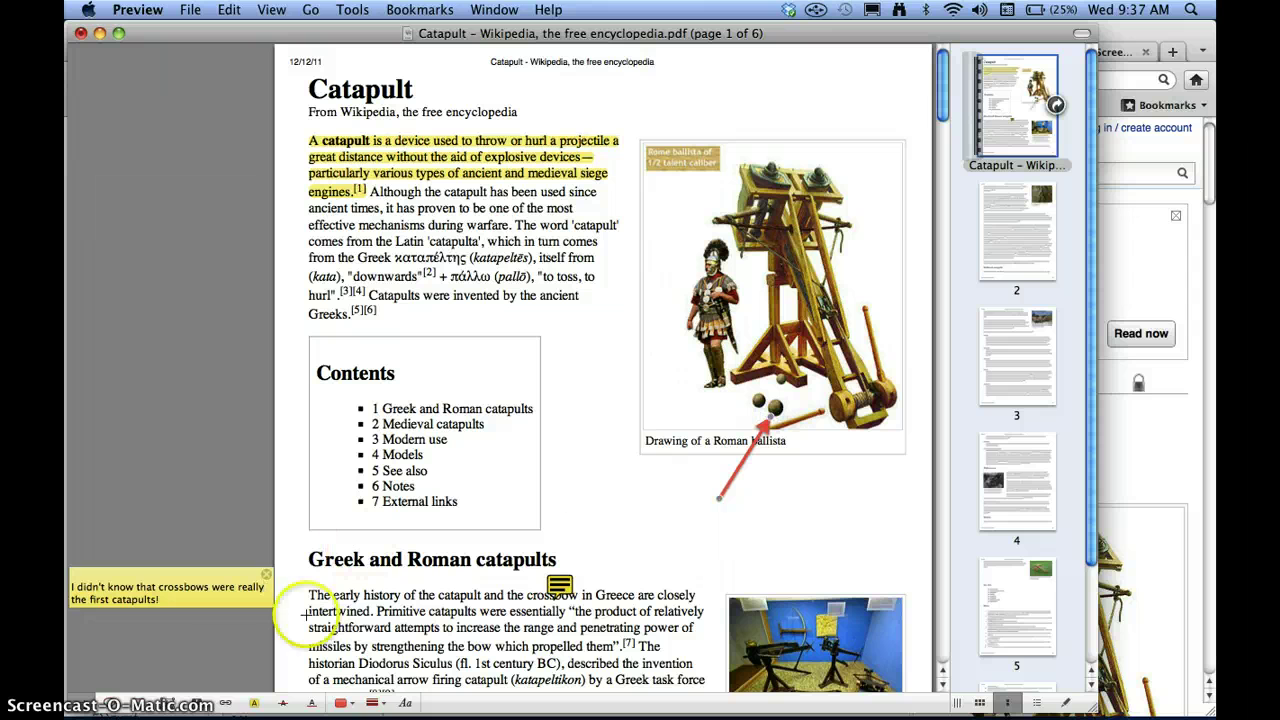
Add a red 'Catapult ammunition' text label below the arrow and adjust it
{"action": "left_click", "coordinate": [166, 705]}
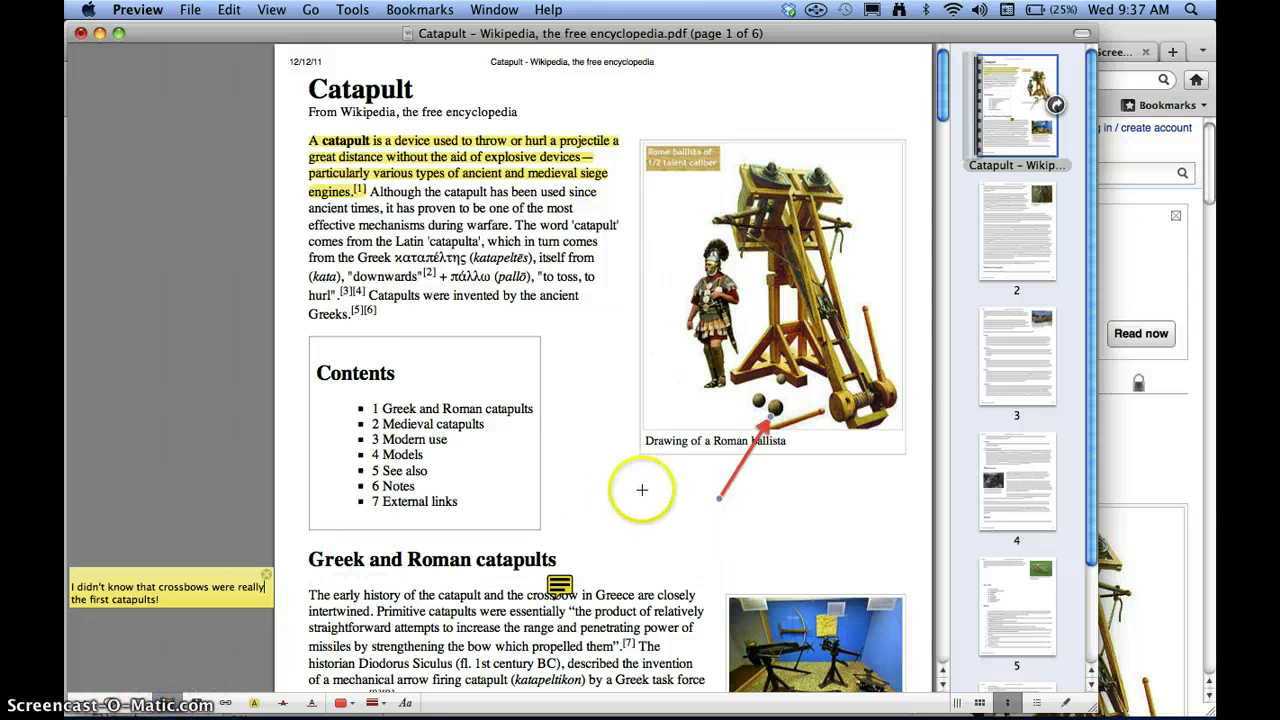
{"action": "left_click_drag", "start_coordinate": [652, 503], "coordinate": [764, 540]}
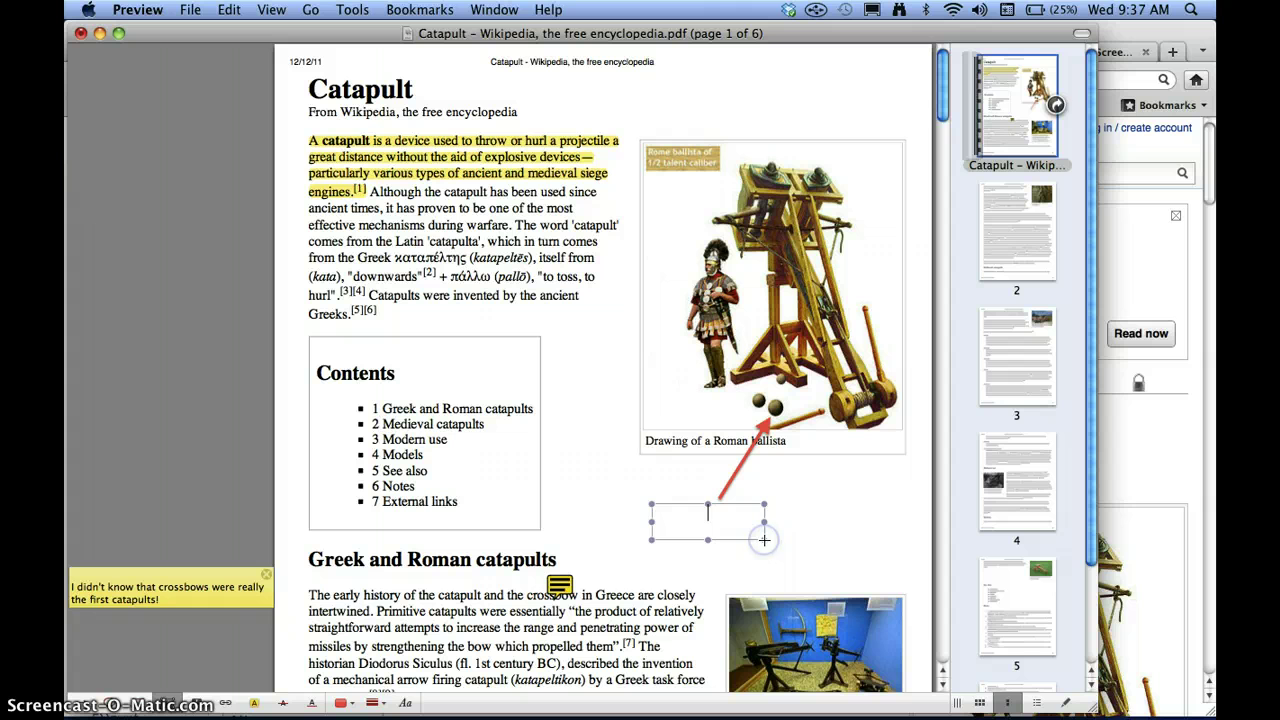
{"action": "type", "text": "Catapult ammun"}
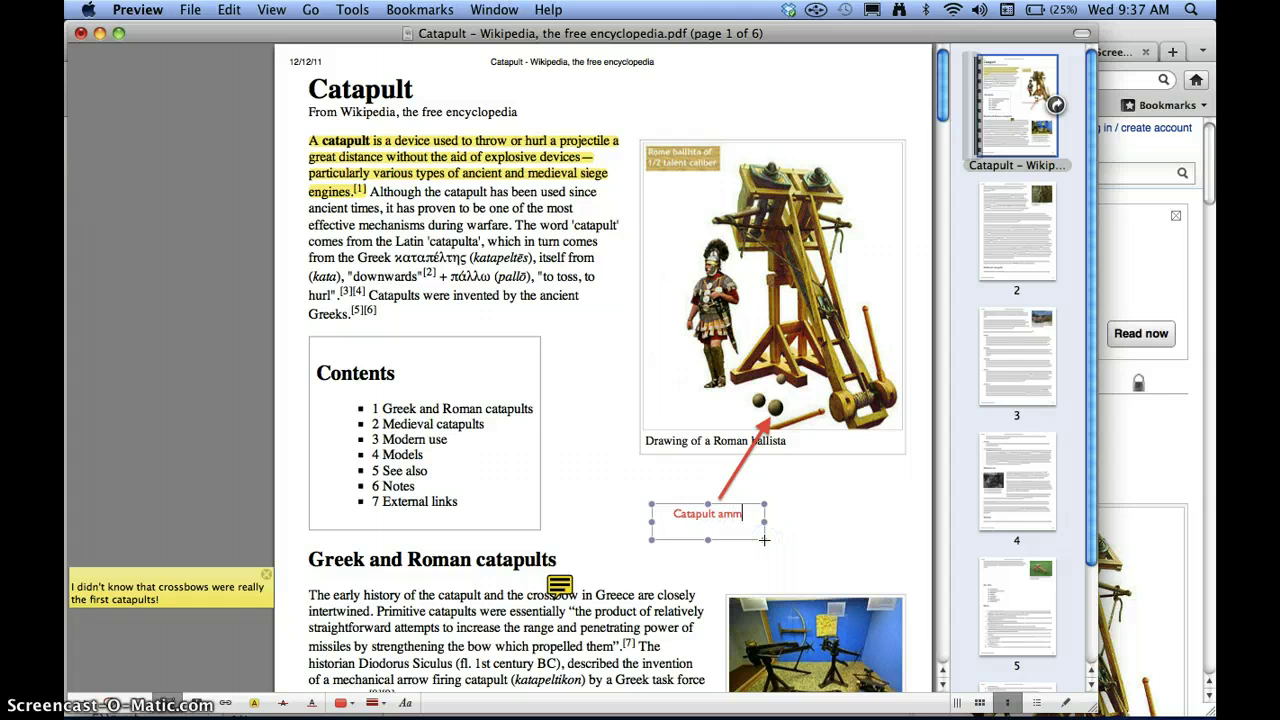
{"action": "type", "text": "tion"}
{"action": "left_click", "coordinate": [855, 556]}
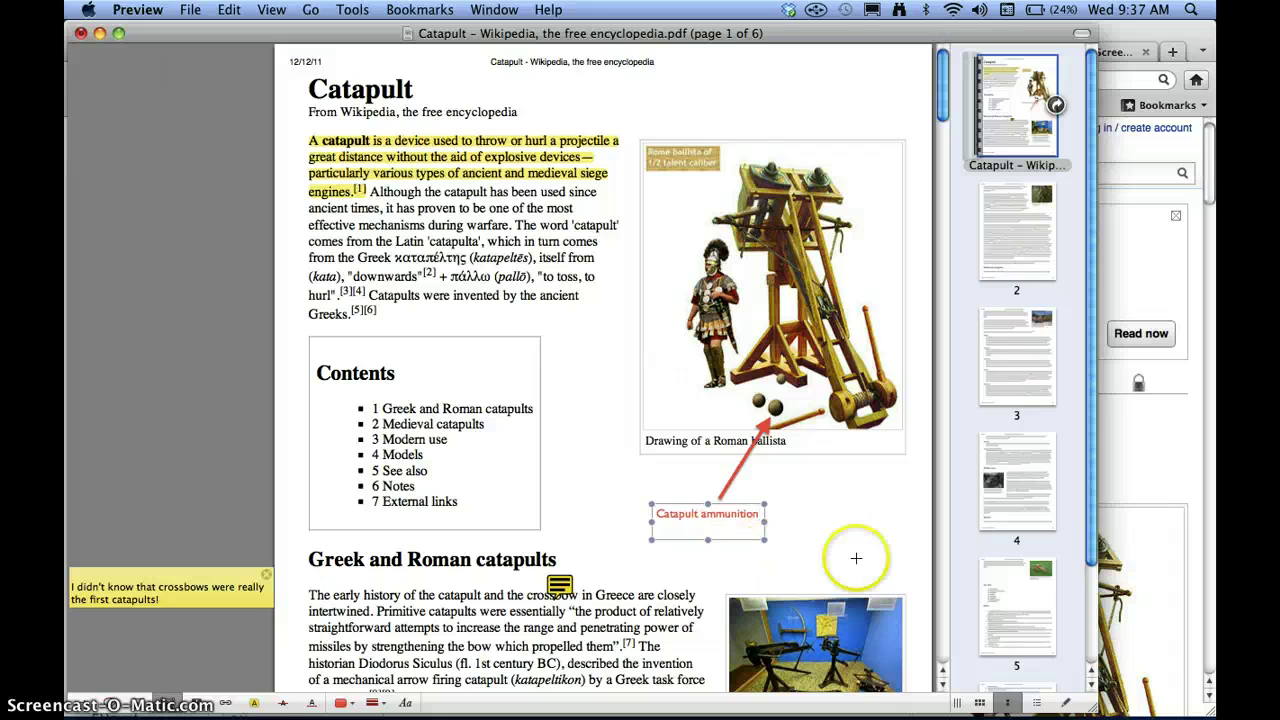
{"action": "left_click", "coordinate": [770, 516]}
{"action": "left_click_drag", "start_coordinate": [660, 191], "coordinate": [726, 148]}
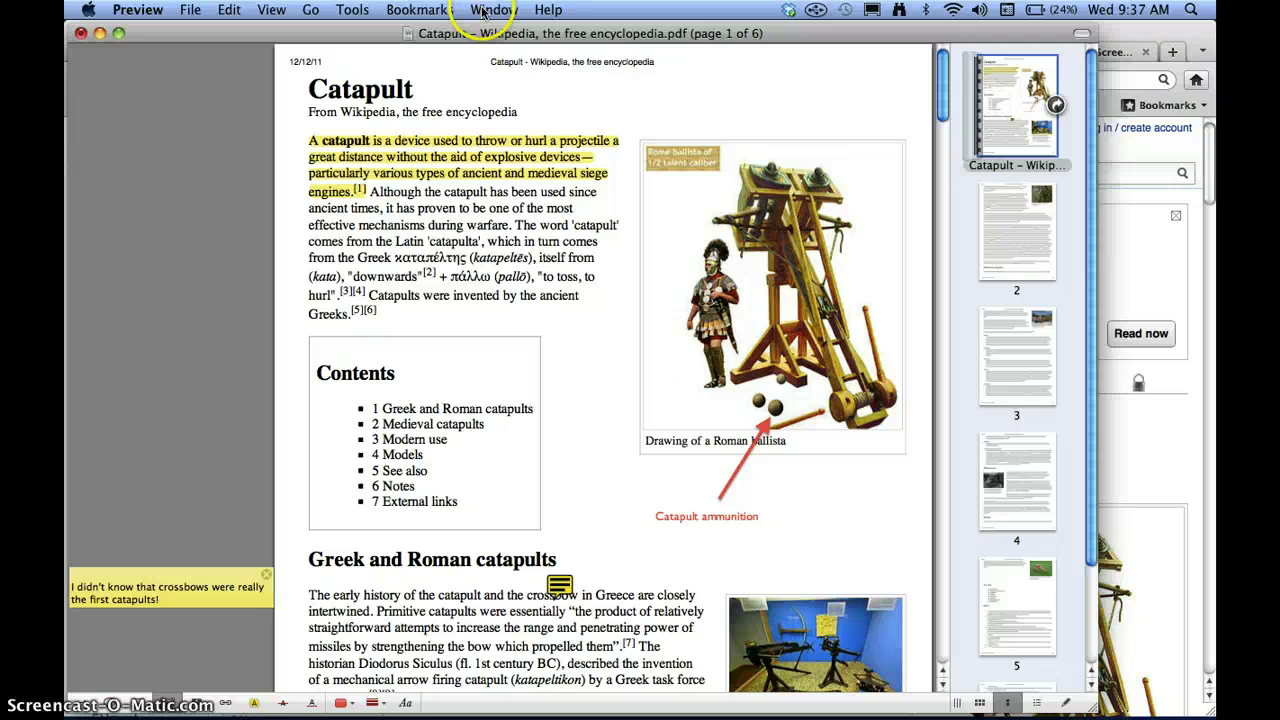
{"action": "left_click_drag", "start_coordinate": [743, 543], "coordinate": [738, 520]}
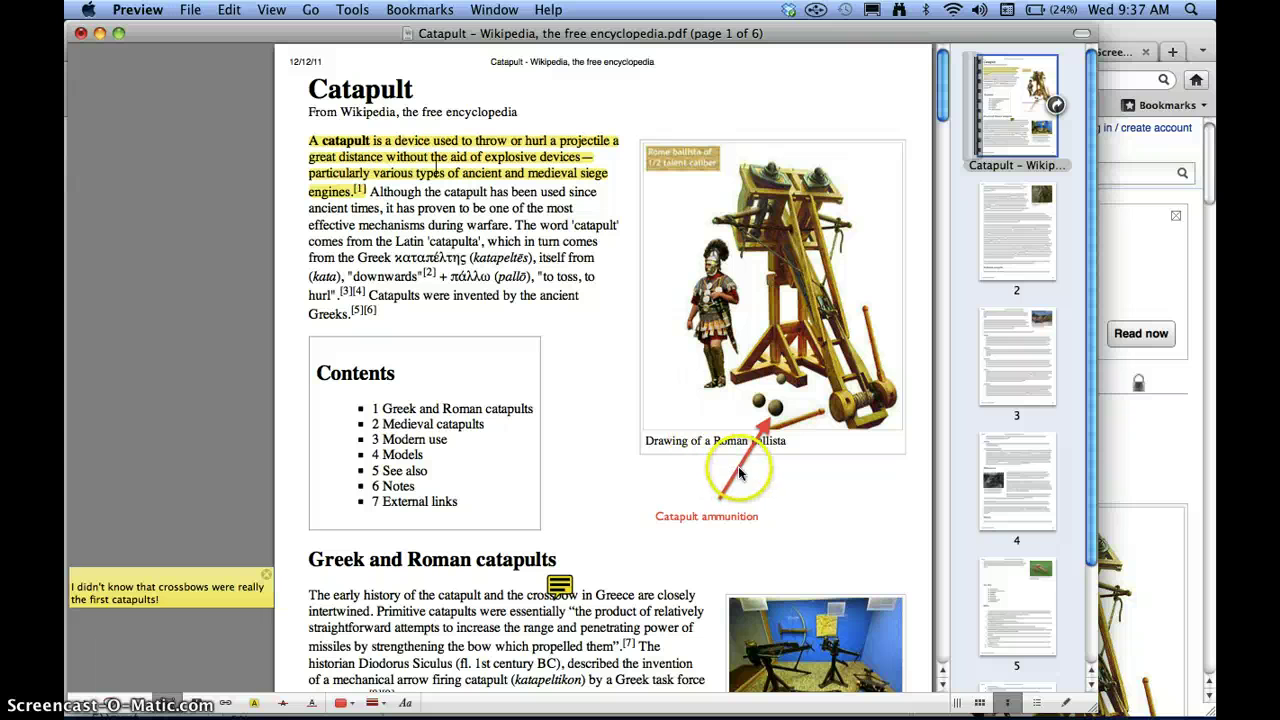
In Adobe Acrobat, highlight the opening sentence through 'siege engines' in yellow
{"action": "key", "text": "super+Tab"}
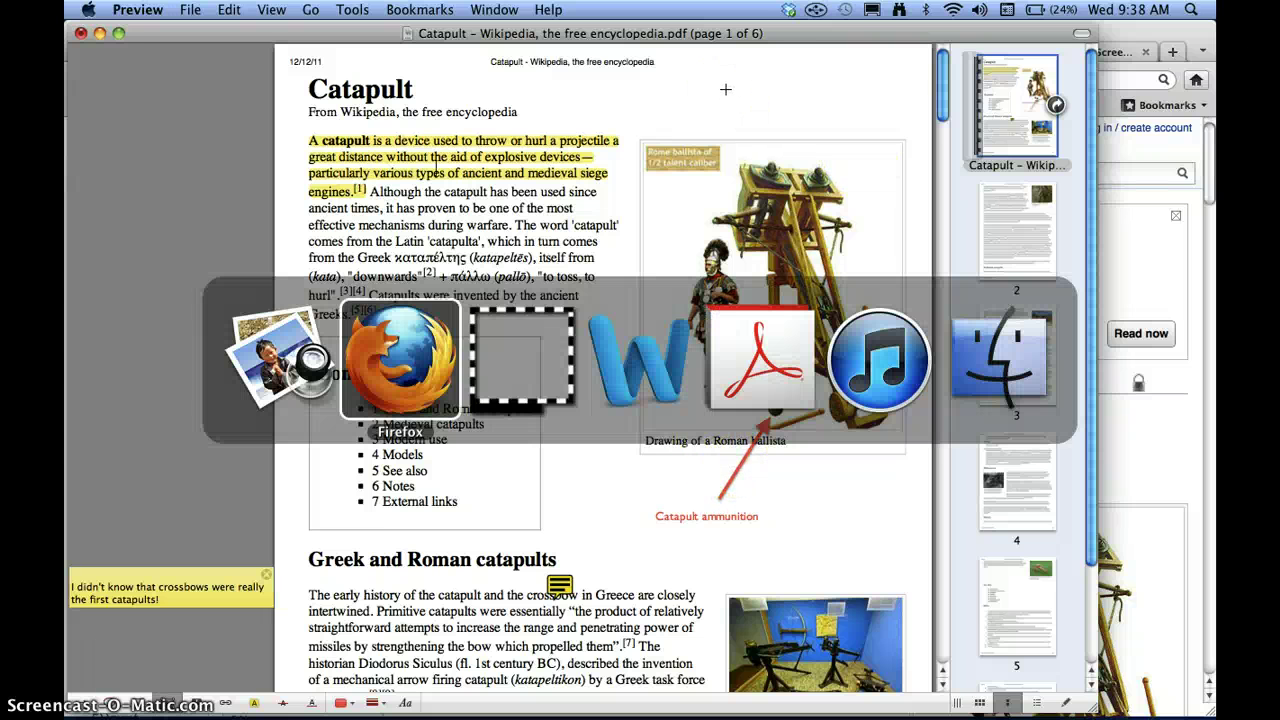
{"action": "key", "text": "super+Tab"}
{"action": "key", "text": "super+Tab"}
{"action": "key", "text": "super+Tab"}
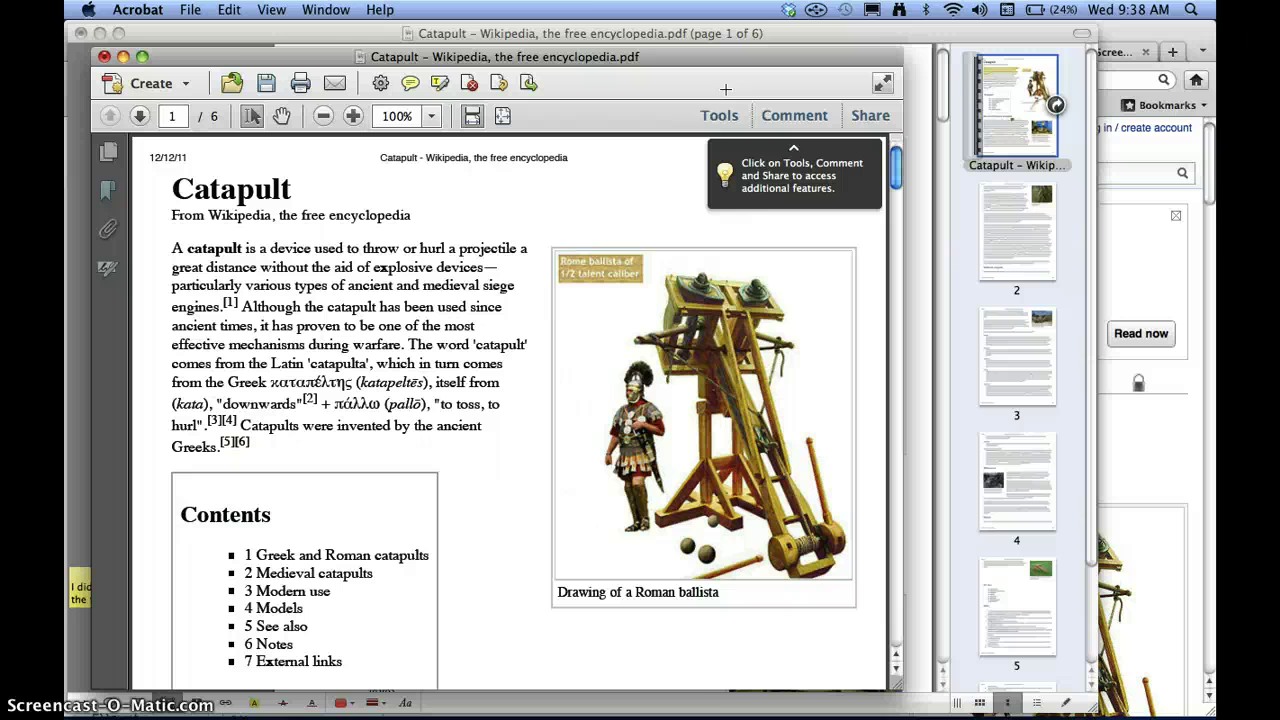
{"action": "left_click_drag", "start_coordinate": [263, 49], "coordinate": [263, 27]}
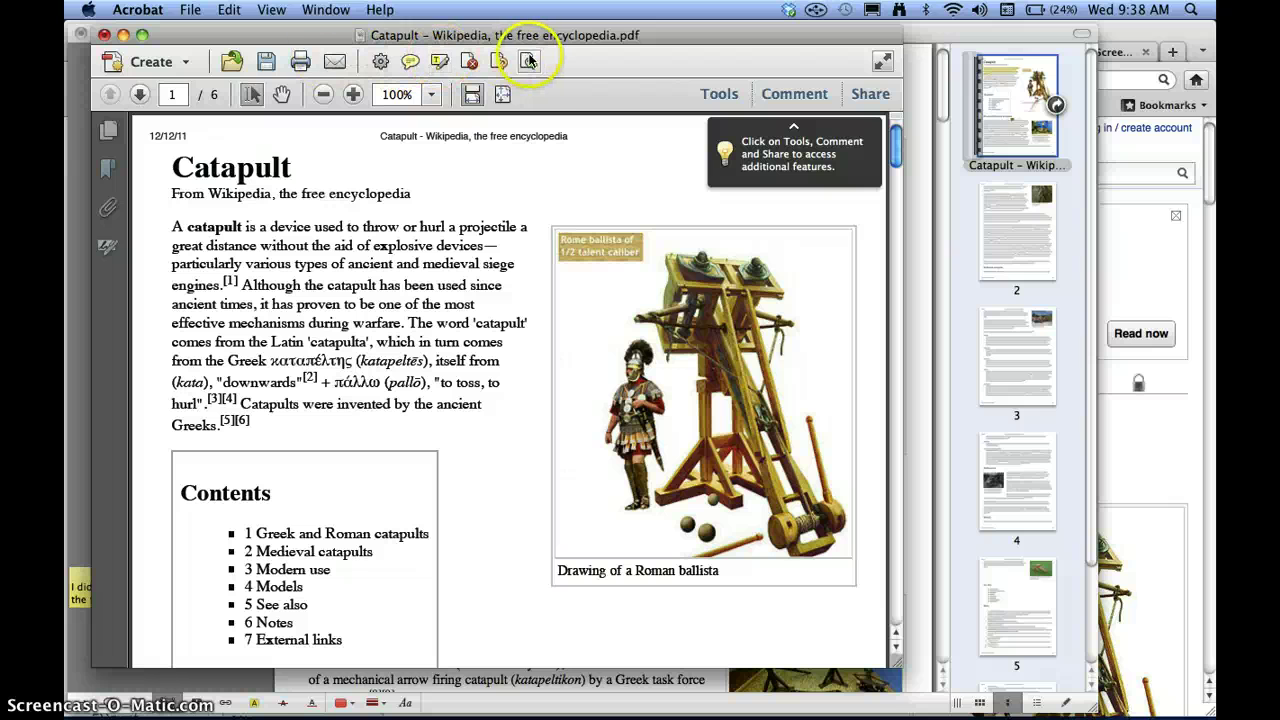
{"action": "left_click", "coordinate": [441, 63]}
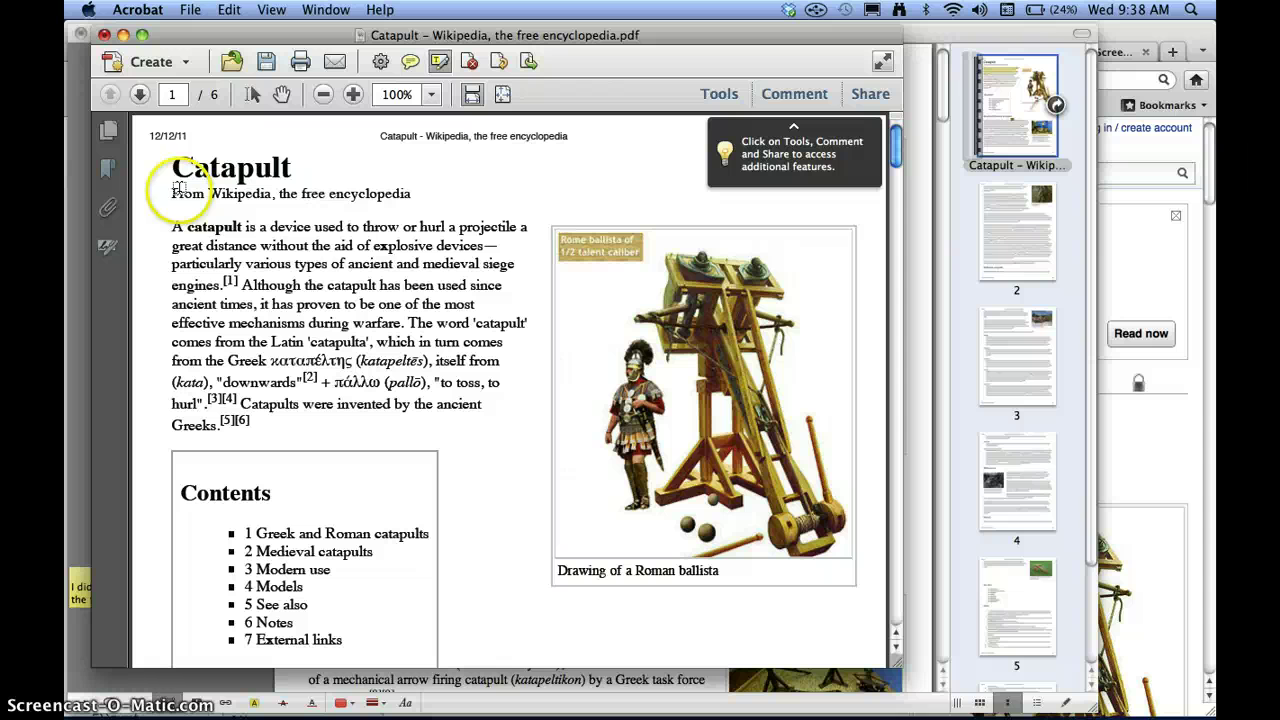
{"action": "left_click_drag", "start_coordinate": [171, 226], "coordinate": [233, 284]}
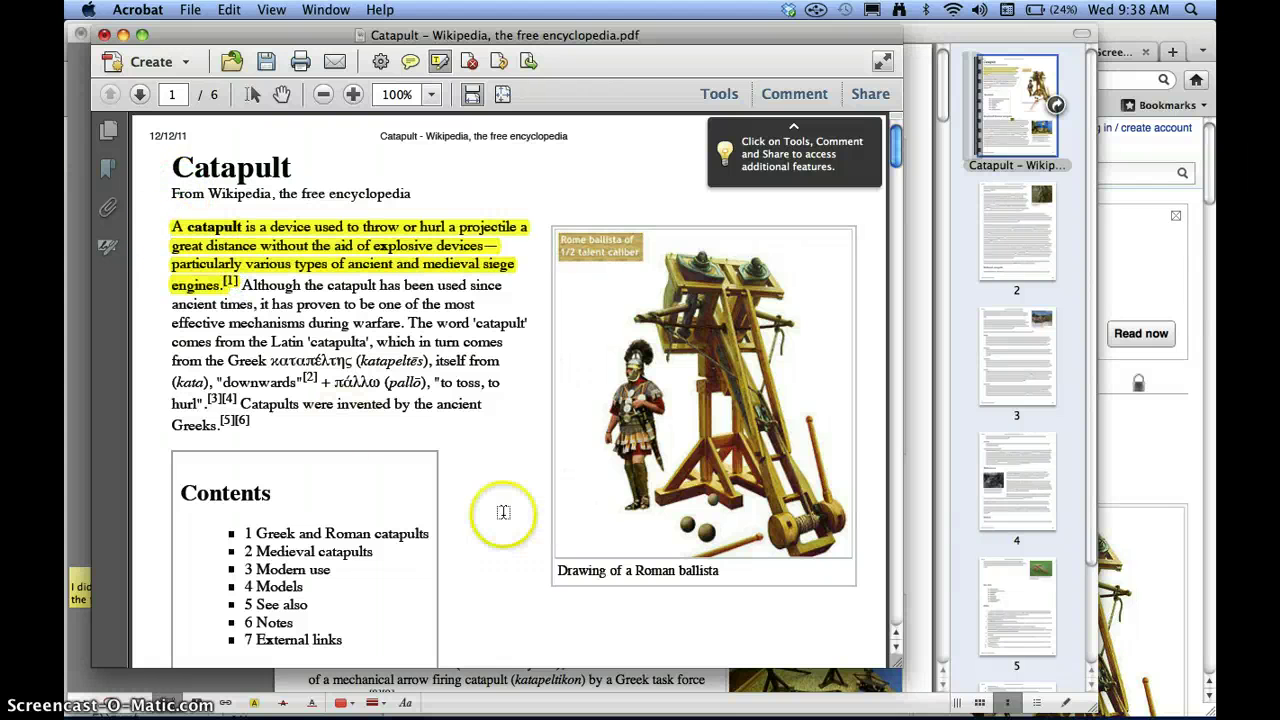
{"action": "left_click", "coordinate": [410, 61]}
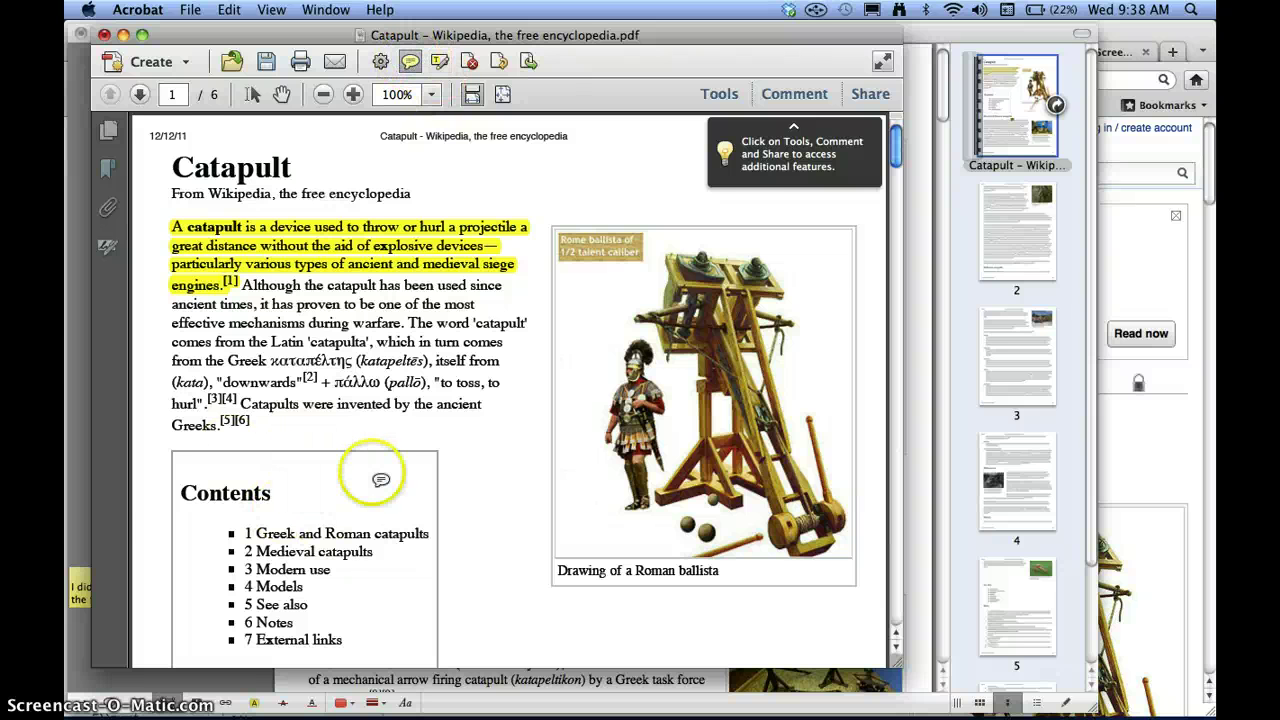
Add a sticky note by 'crossbow': 'I didn't know about crossbows being the first catapults.'
{"action": "scroll", "coordinate": [380, 482], "scroll_direction": "down", "scroll_amount": 5}
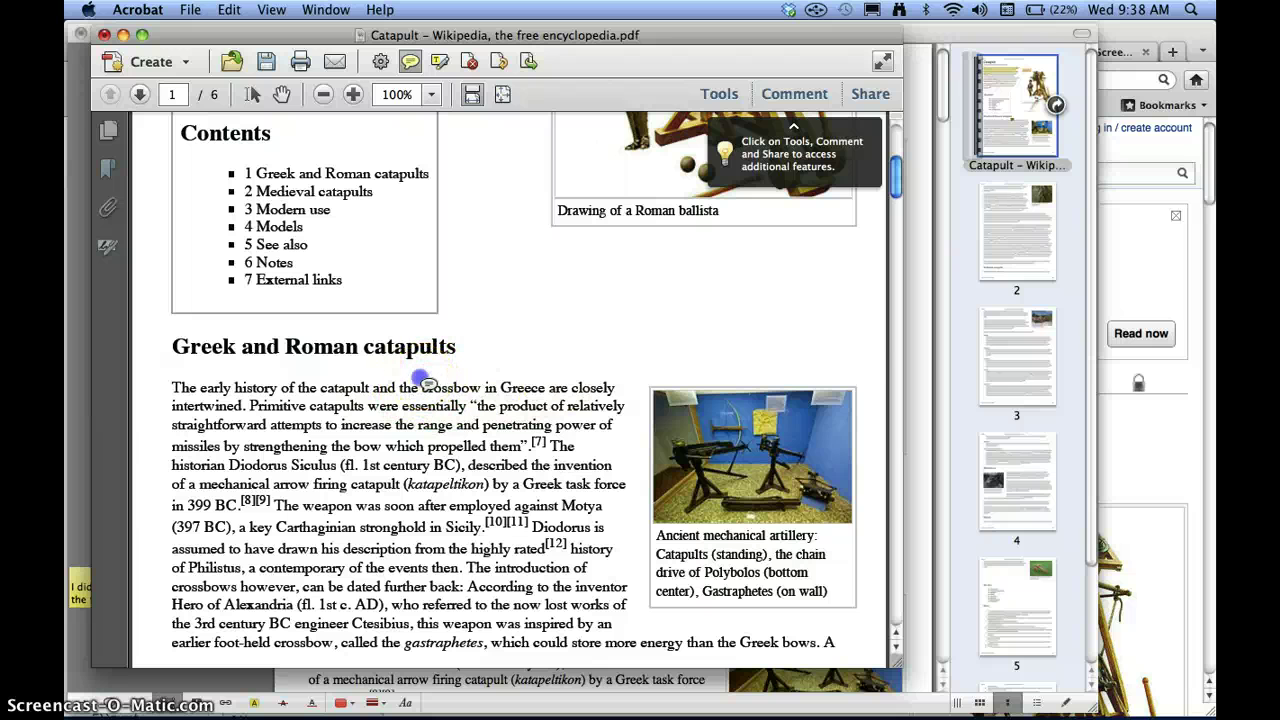
{"action": "left_click", "coordinate": [420, 377]}
{"action": "left_click", "coordinate": [738, 453]}
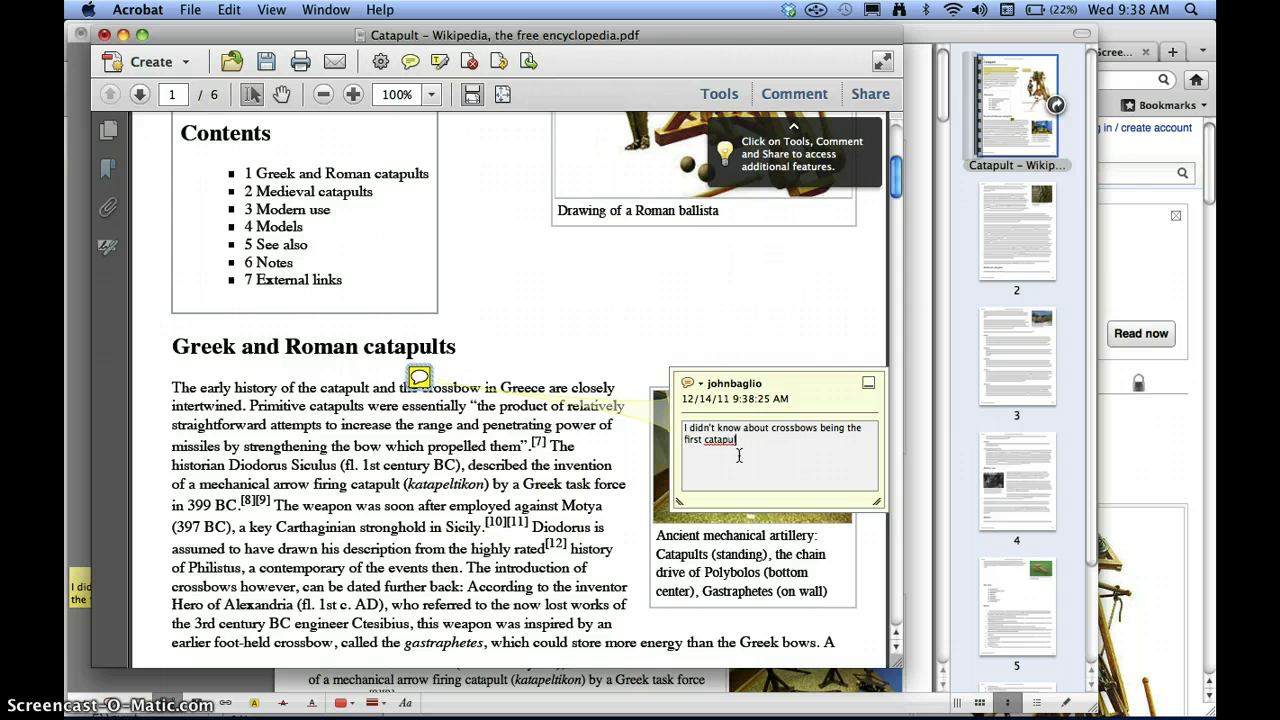
{"action": "left_click", "coordinate": [783, 296]}
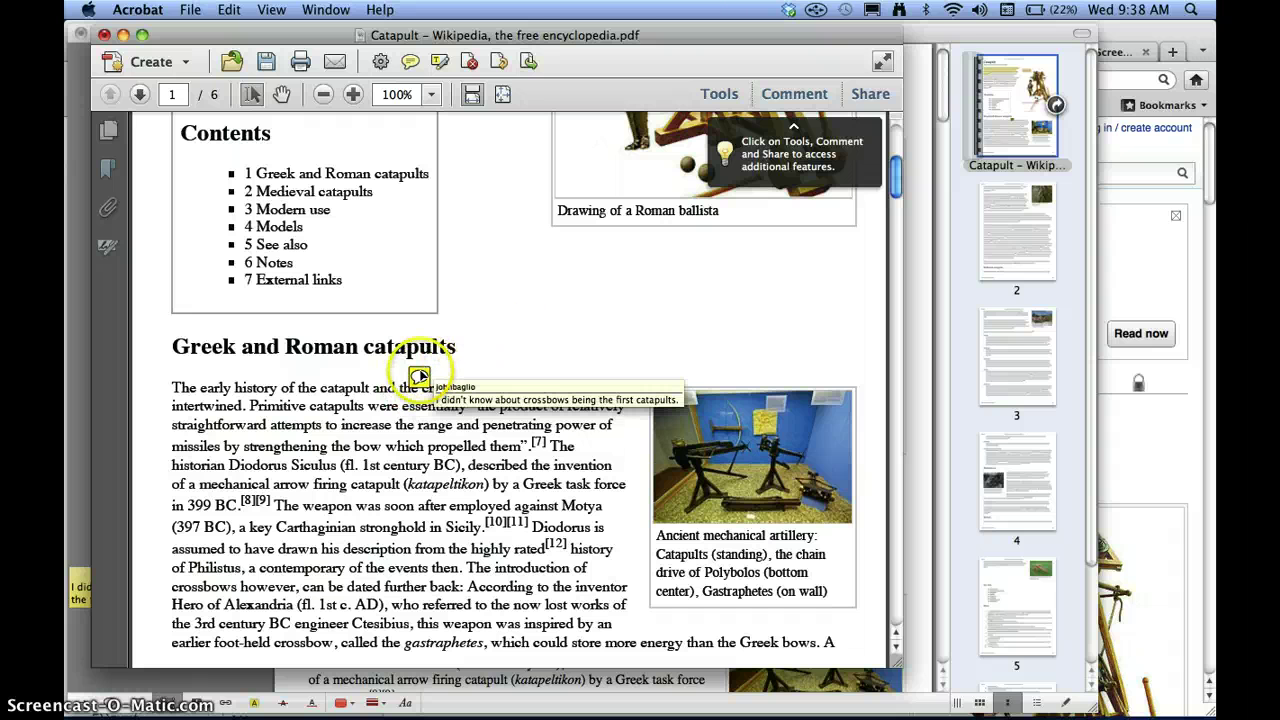
{"action": "scroll", "coordinate": [477, 320], "scroll_direction": "up", "scroll_amount": 6}
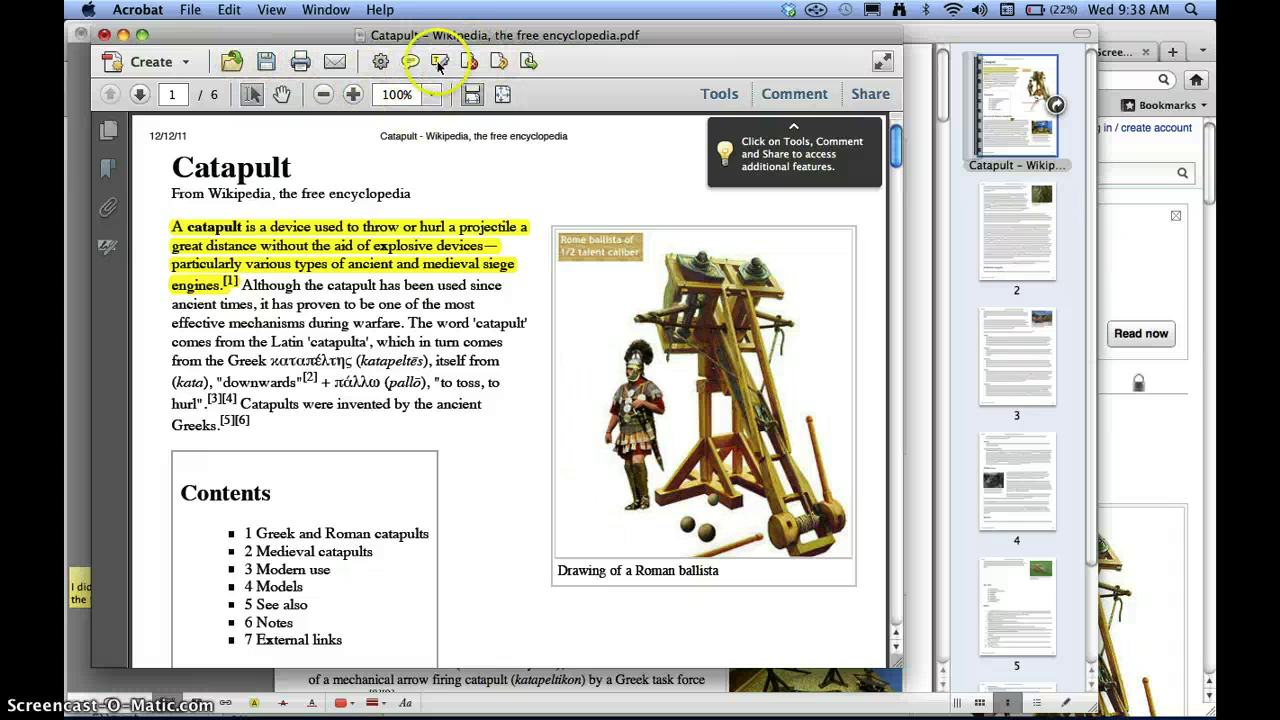
Open the Tools pane and scroll through its Pages, Insert Pages and Edit Page Design options
{"action": "left_click", "coordinate": [717, 95]}
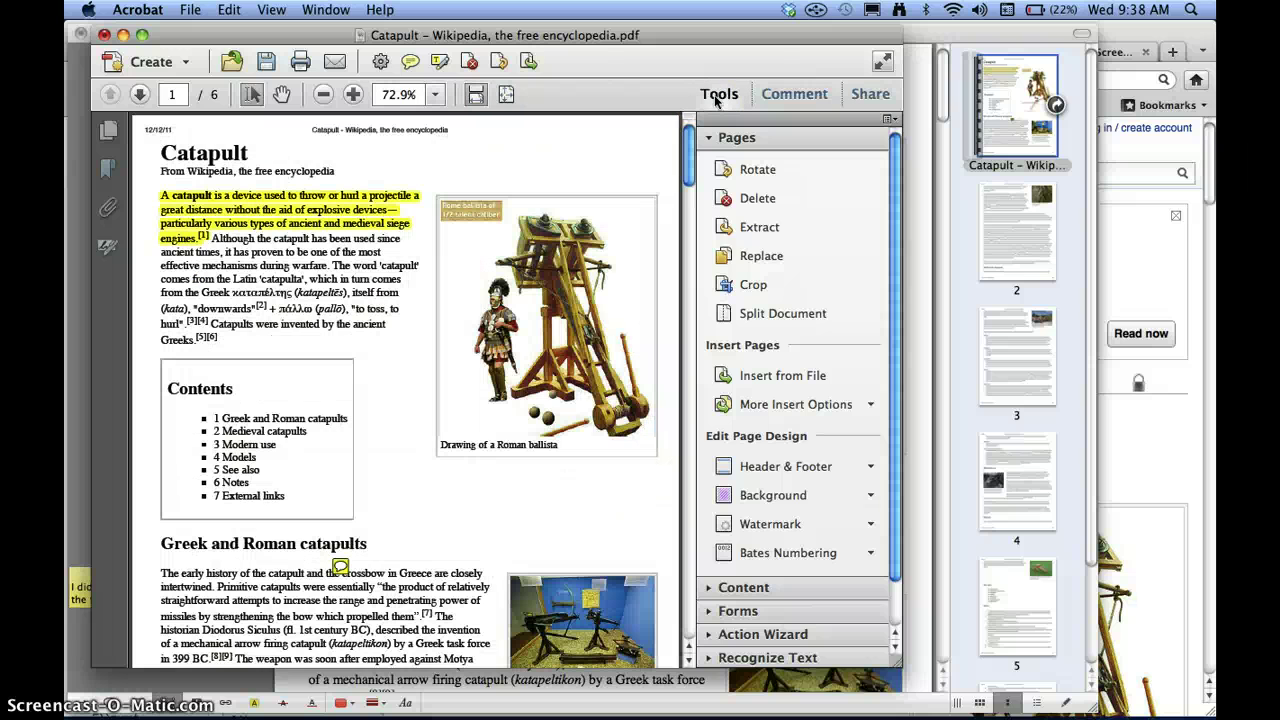
{"action": "scroll", "coordinate": [780, 300], "scroll_direction": "down", "scroll_amount": 3}
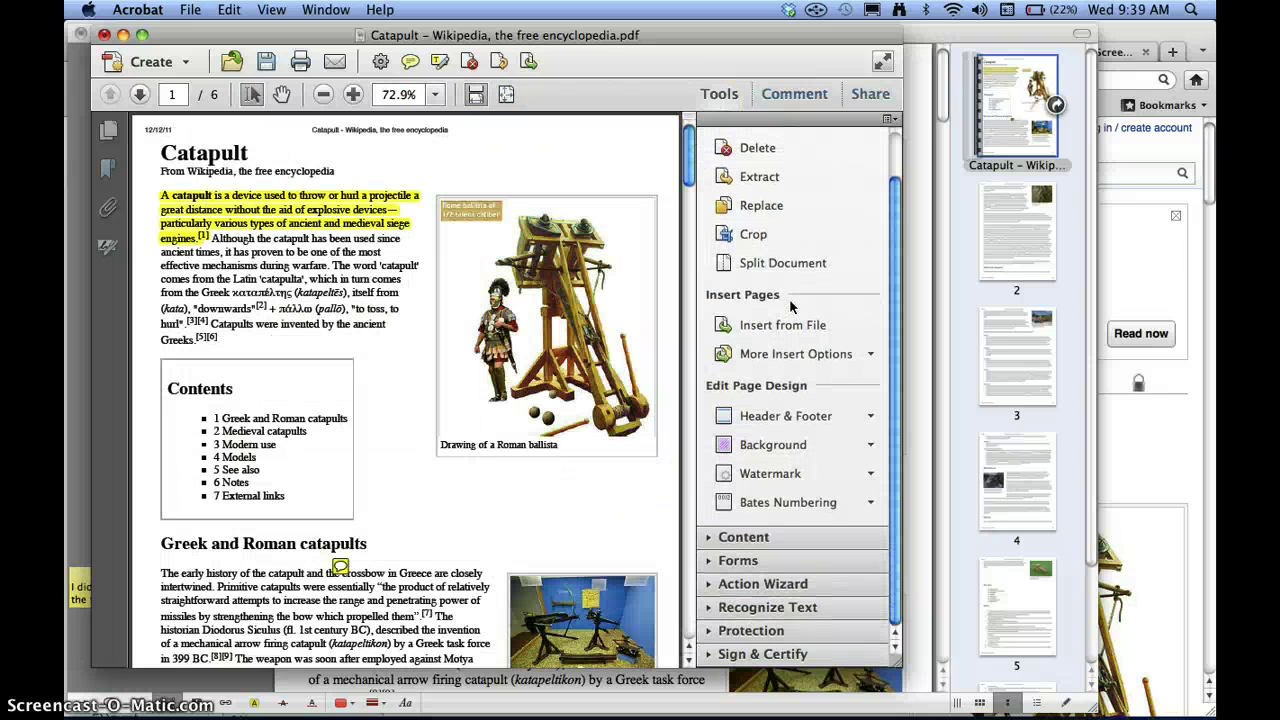
{"action": "scroll", "coordinate": [790, 307], "scroll_direction": "up", "scroll_amount": 3}
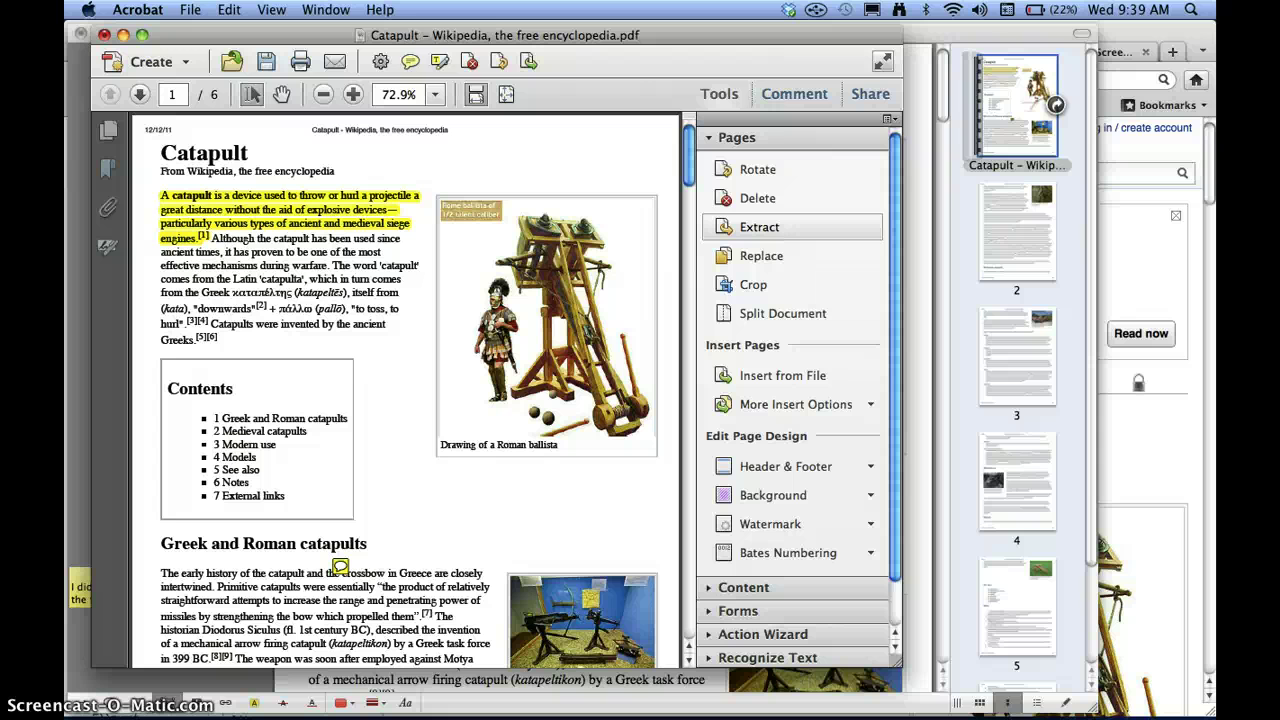